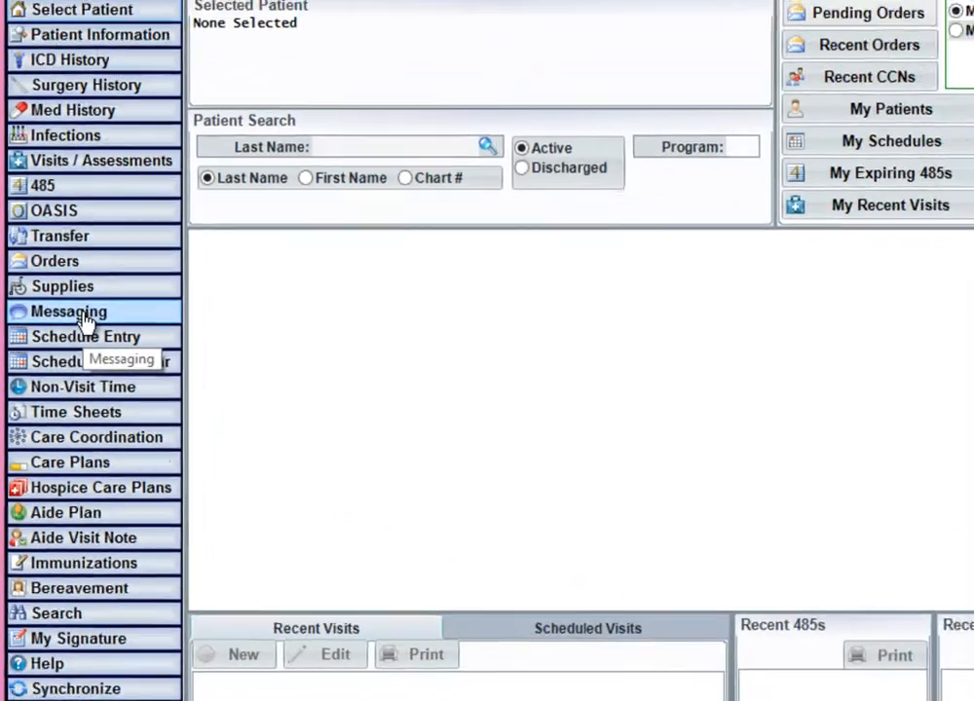
- Open Messaging and show the messages from the last 120 days
click(109, 332)
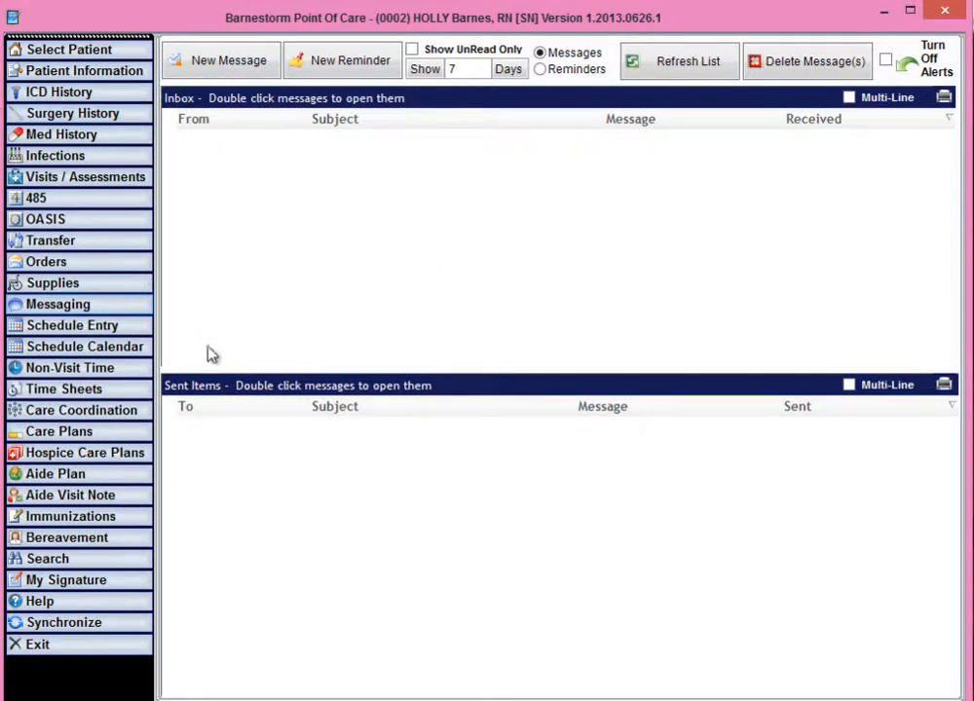
double_click(449, 68)
text(120)
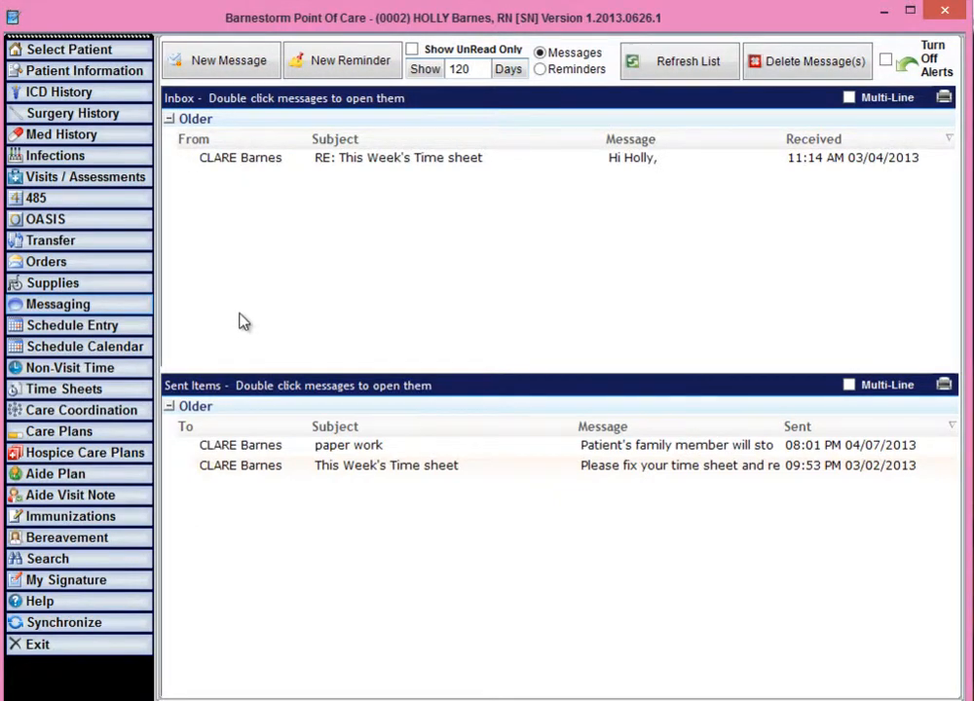
- Read the received message "RE: This Week's Time sheet" and close it
double_click(241, 158)
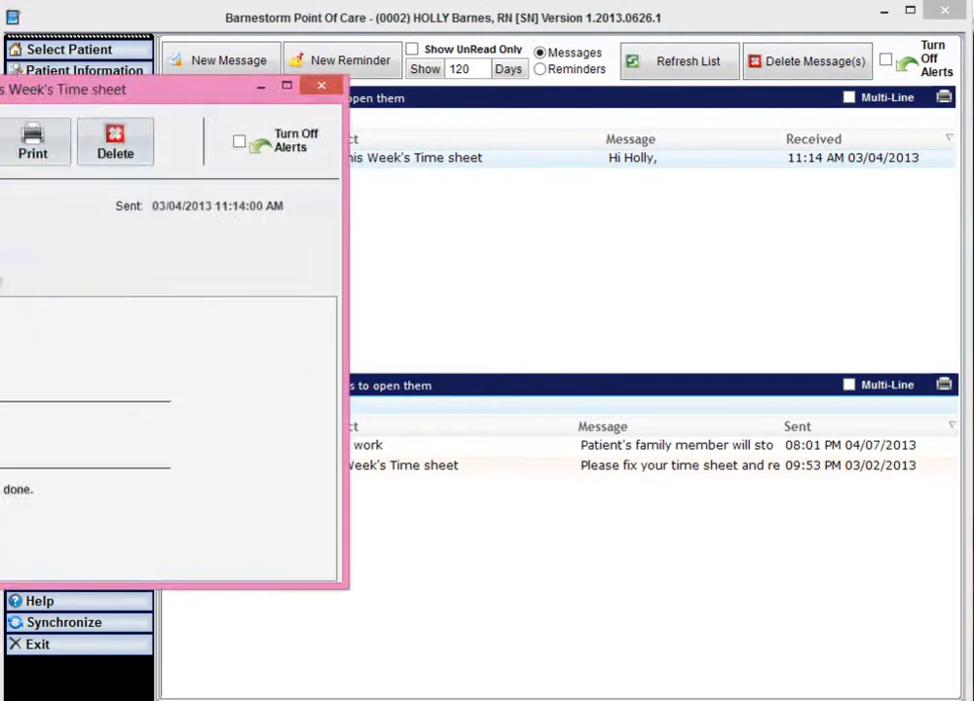
drag(195, 92, 599, 109)
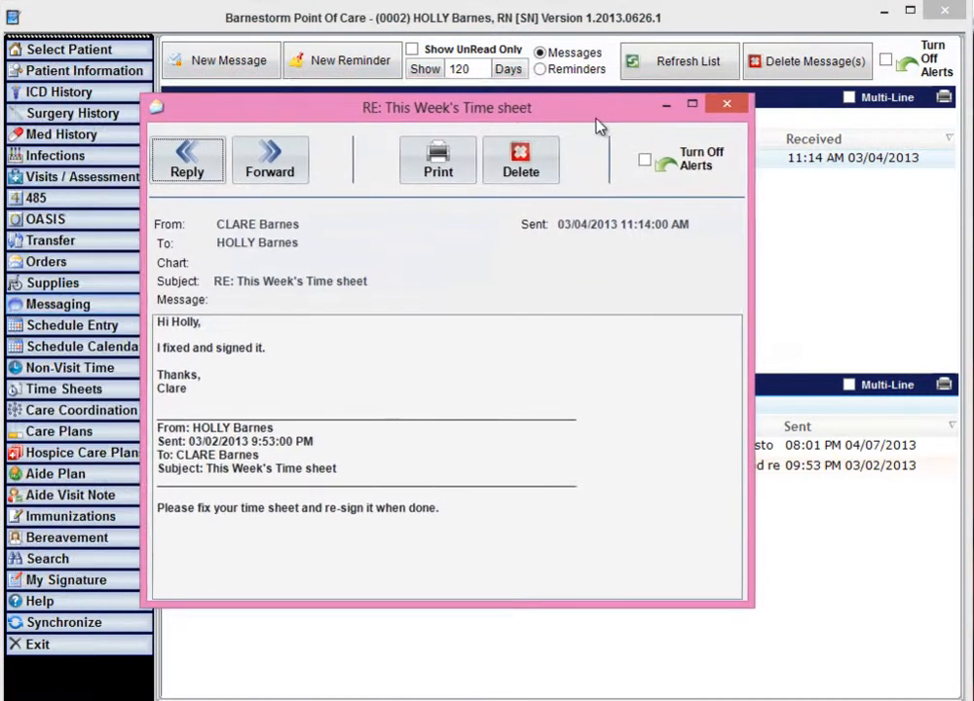
click(730, 107)
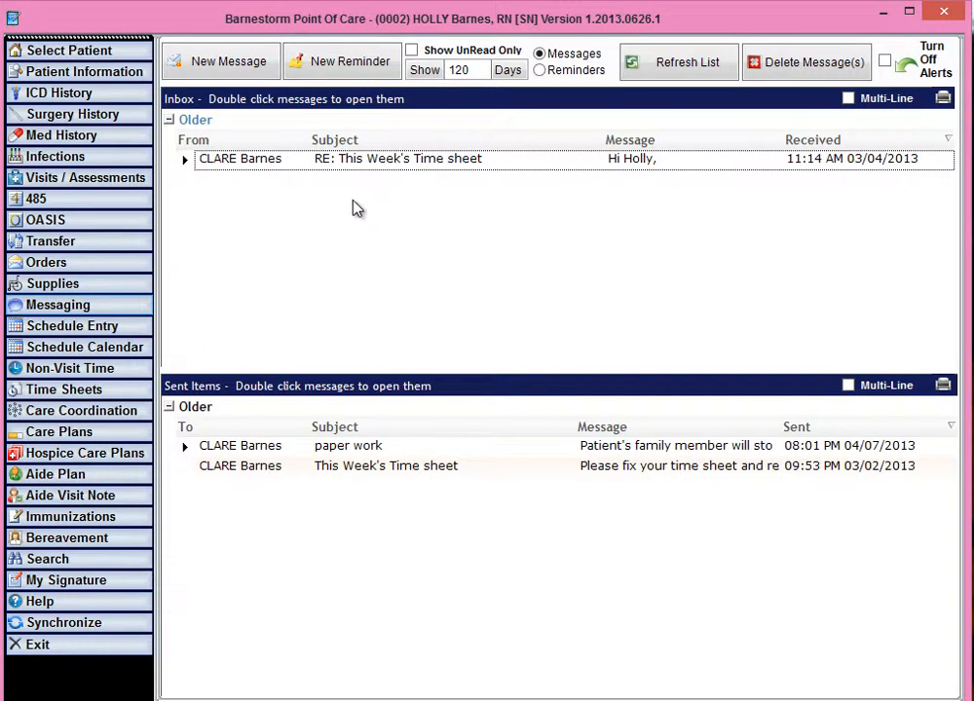
- Create a new message and address it to the employee by looking up the recipient's name
click(227, 64)
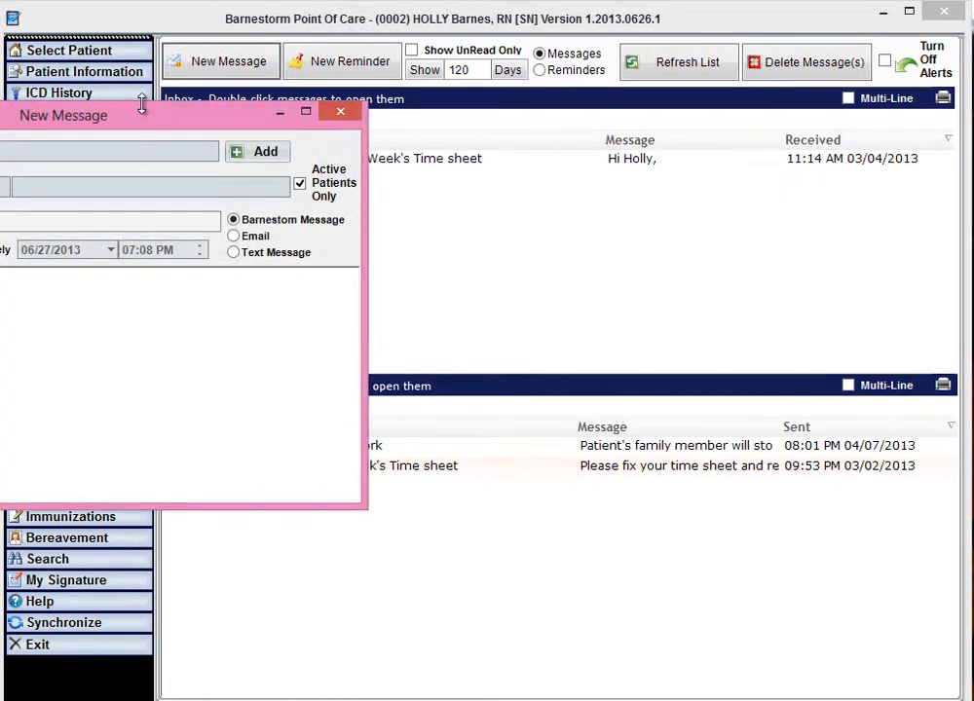
drag(139, 107, 582, 177)
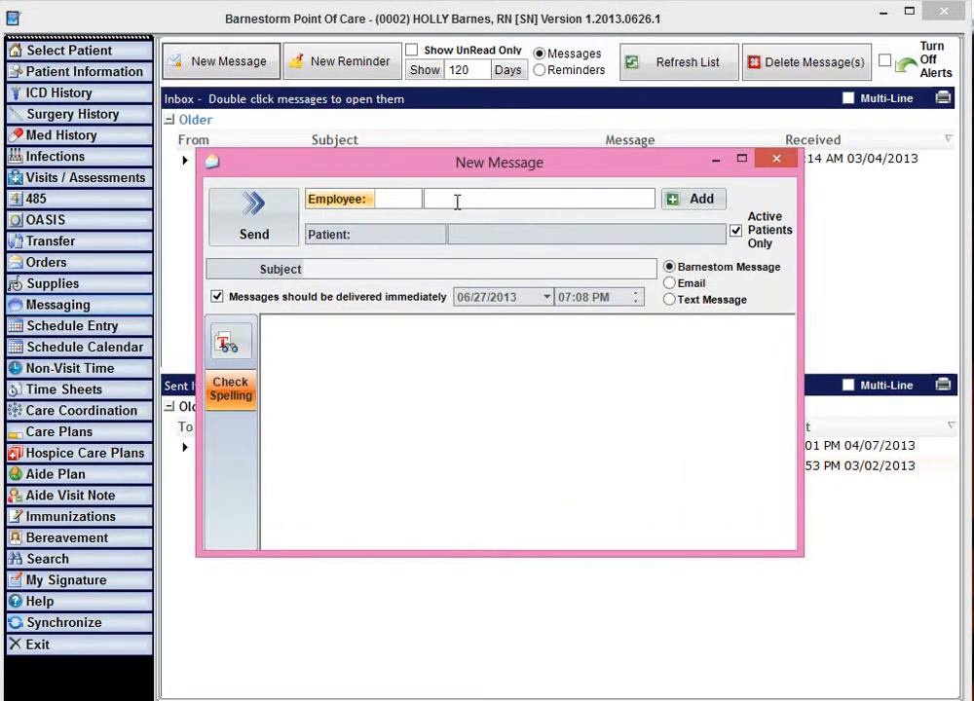
click(456, 200)
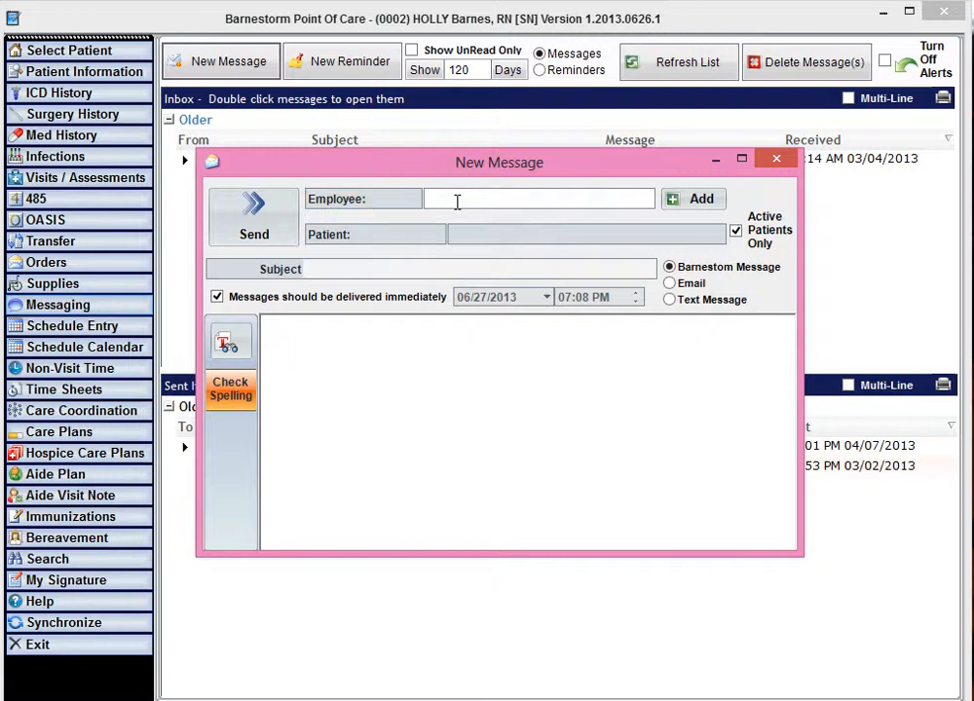
text(BARNES,)
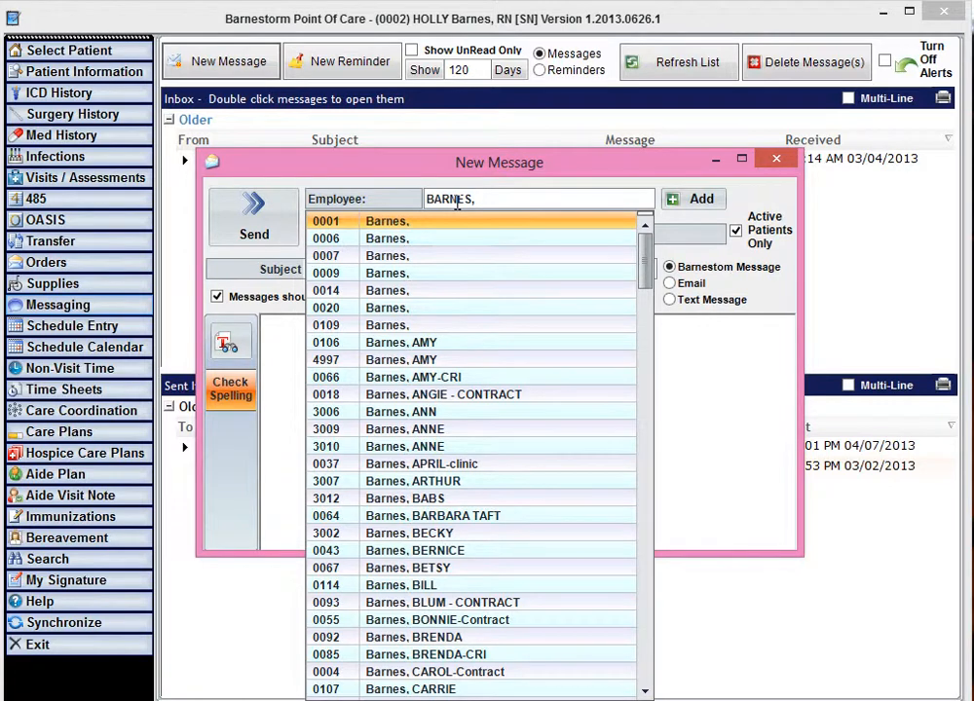
text( CH)
key(BackSpace)
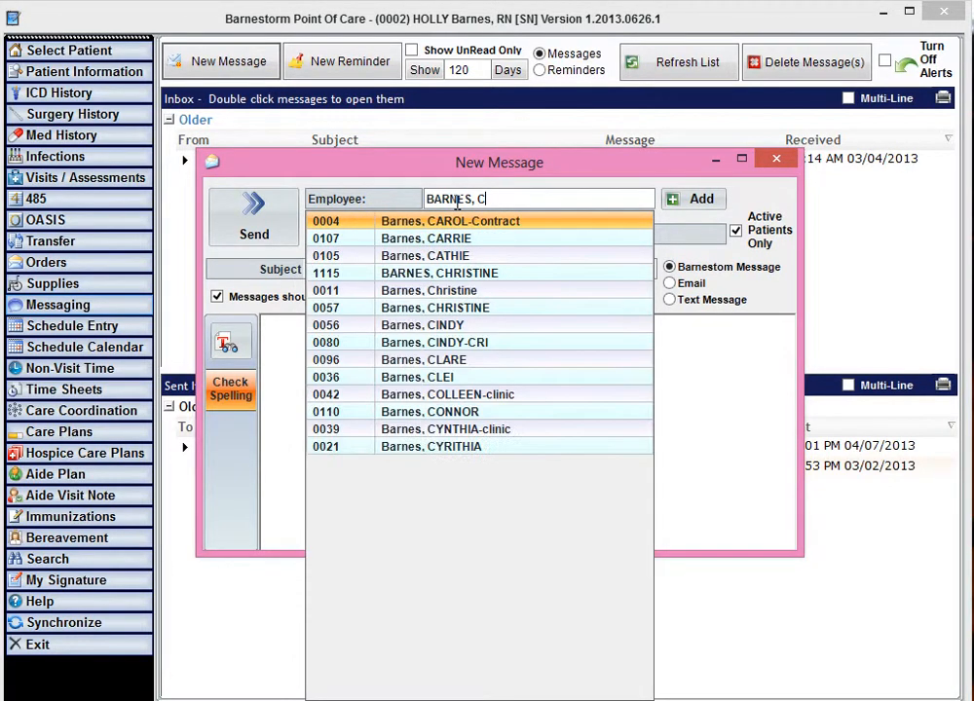
text(L)
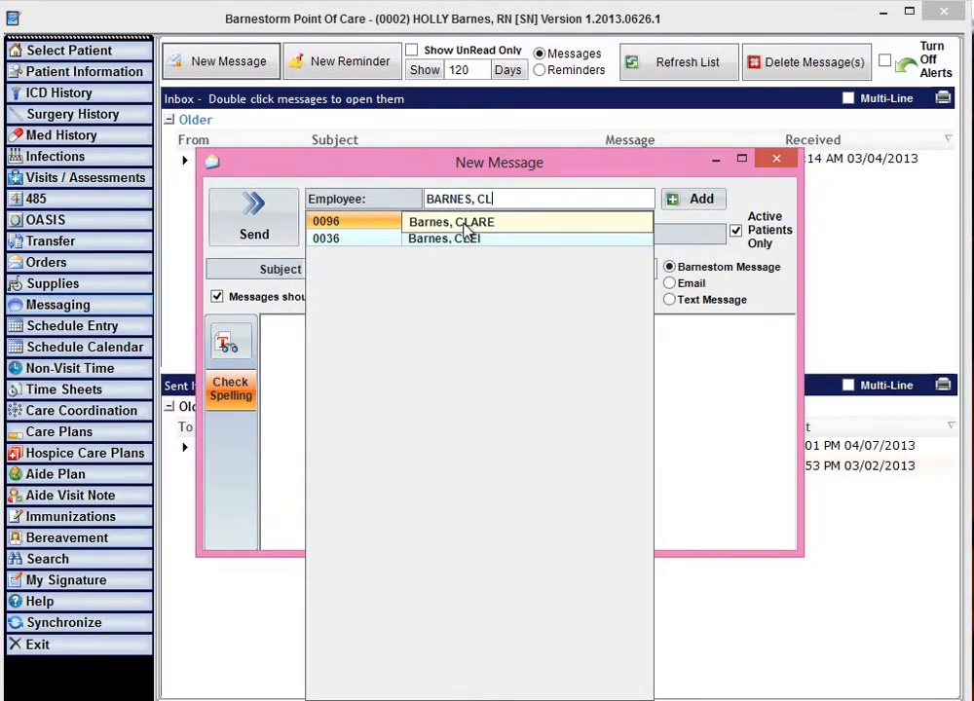
click(464, 224)
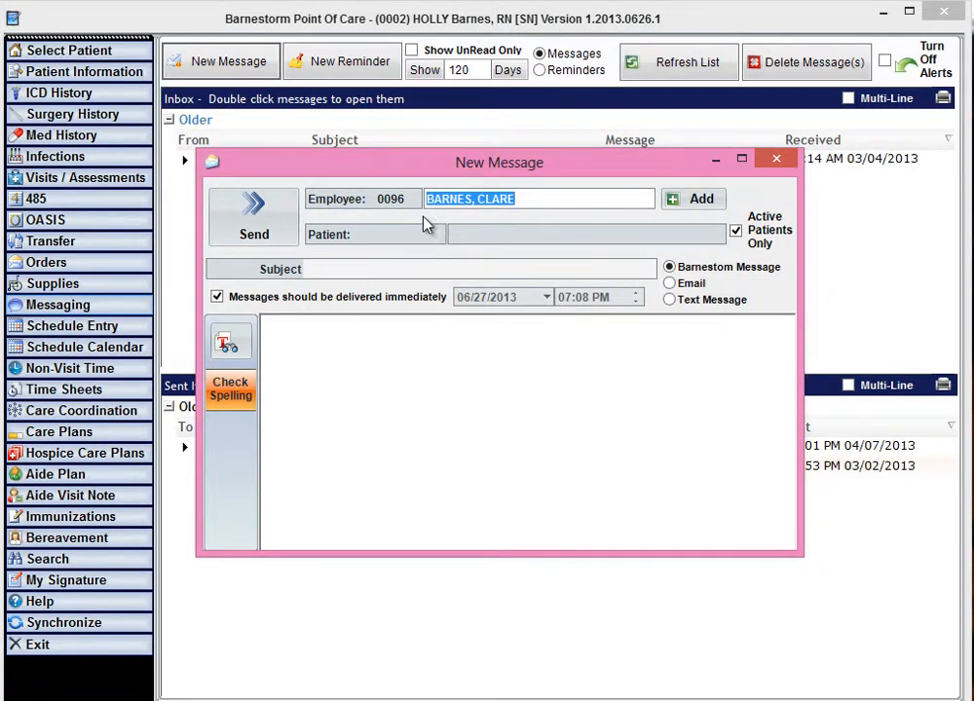
- Link the message to a patient by looking up the last name and choosing the matching record
click(419, 232)
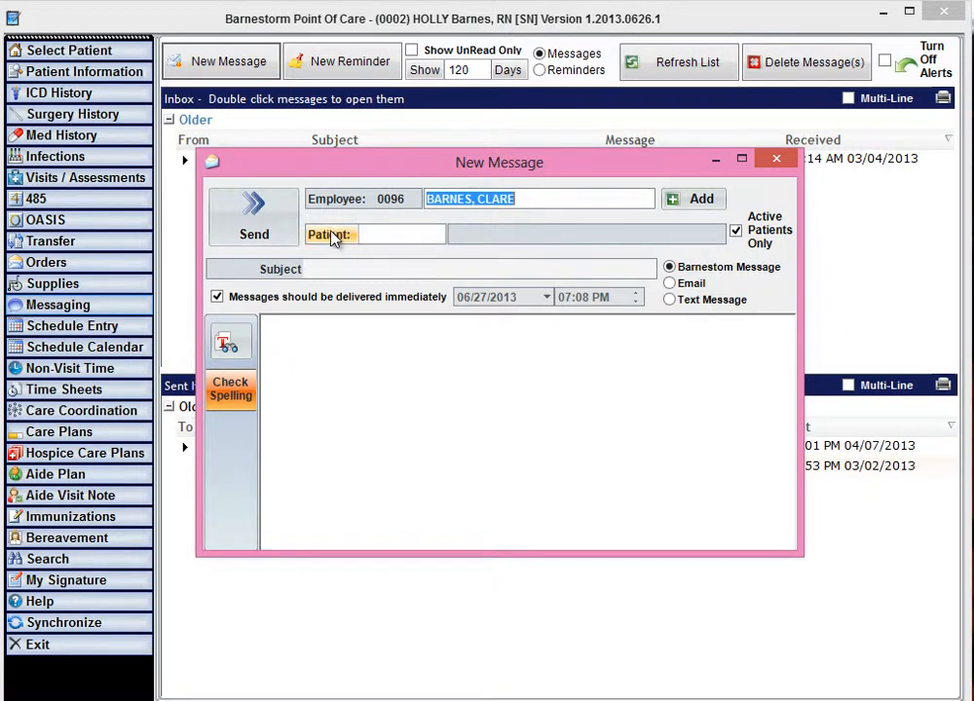
click(458, 231)
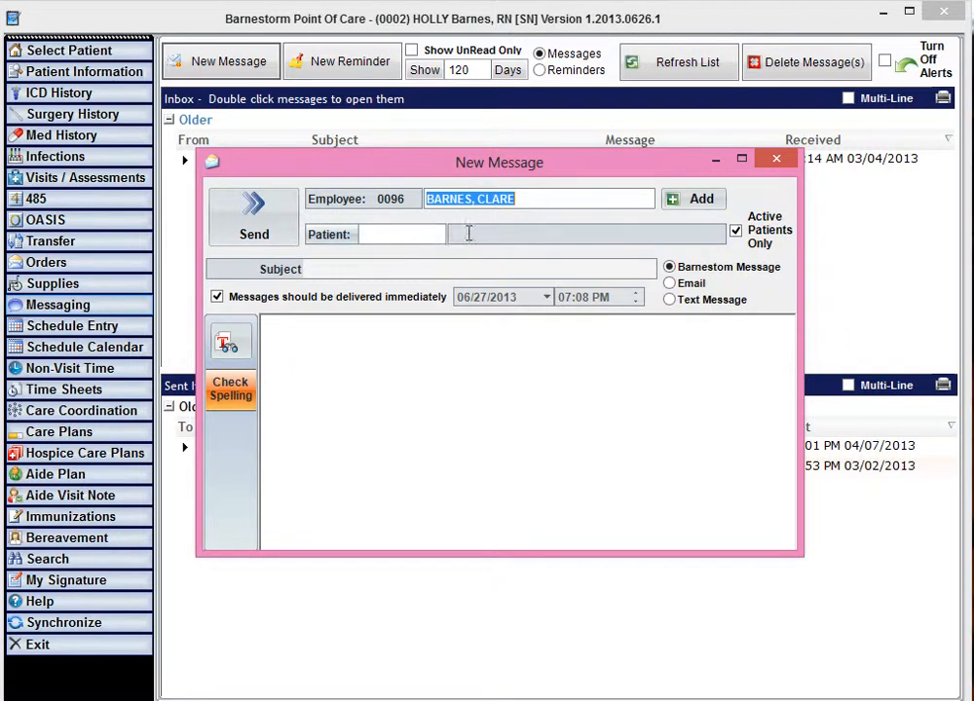
click(407, 235)
click(491, 234)
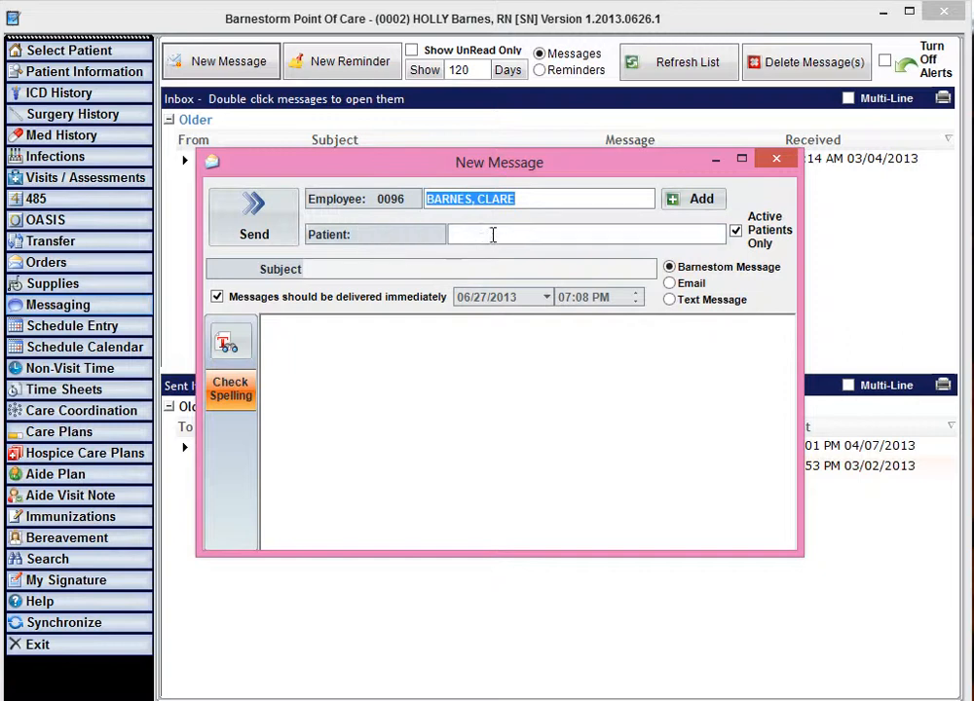
text(HURST)
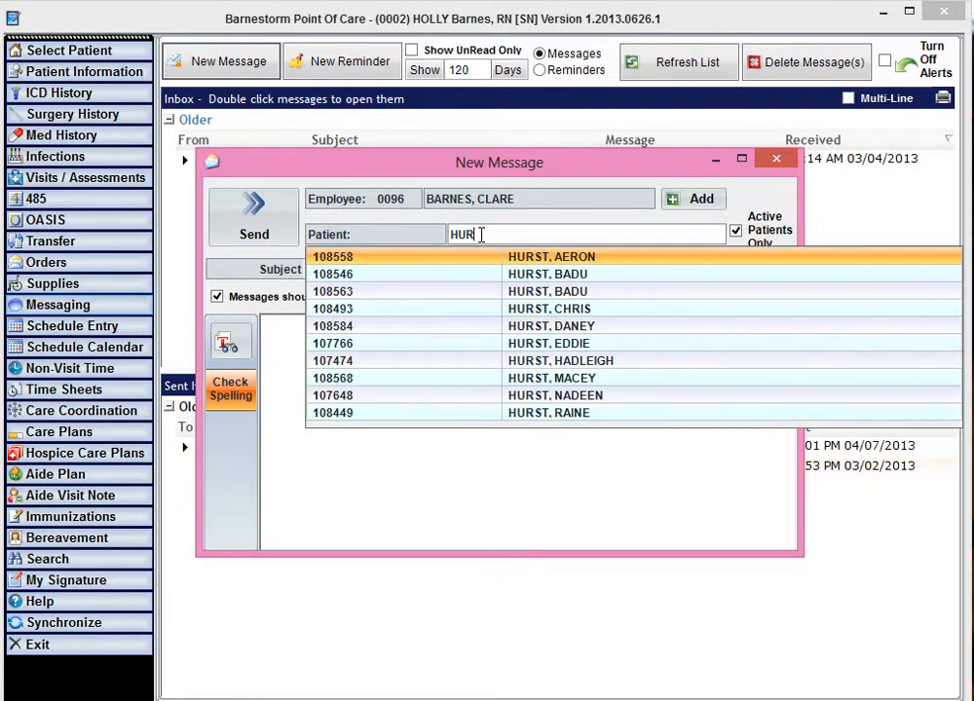
click(534, 309)
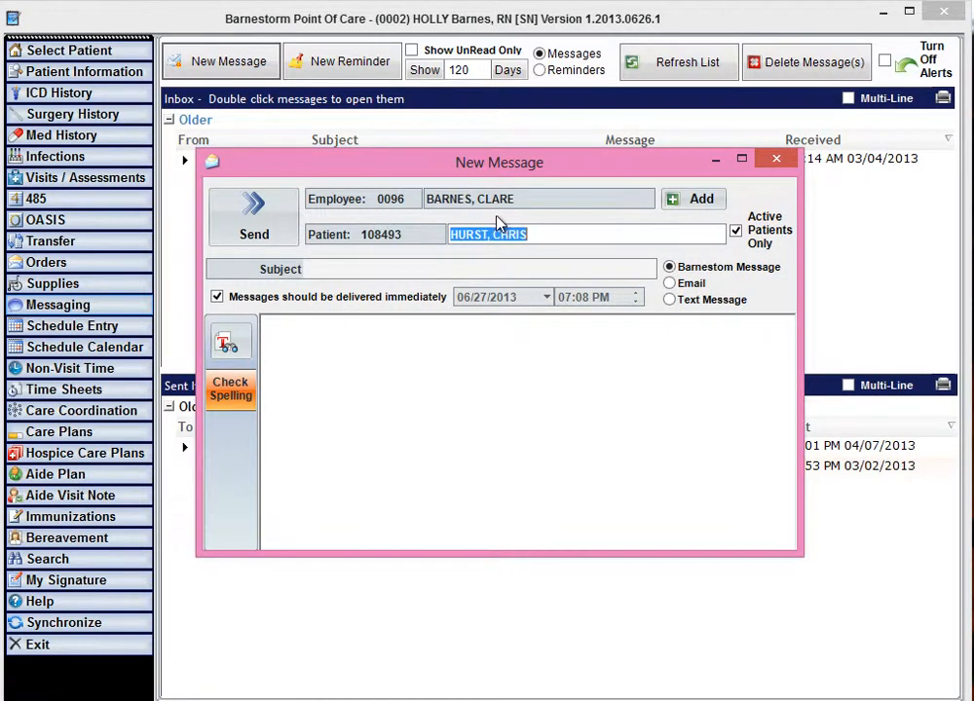
- Set the message subject to "Paper Work" and turn off immediate delivery
click(369, 270)
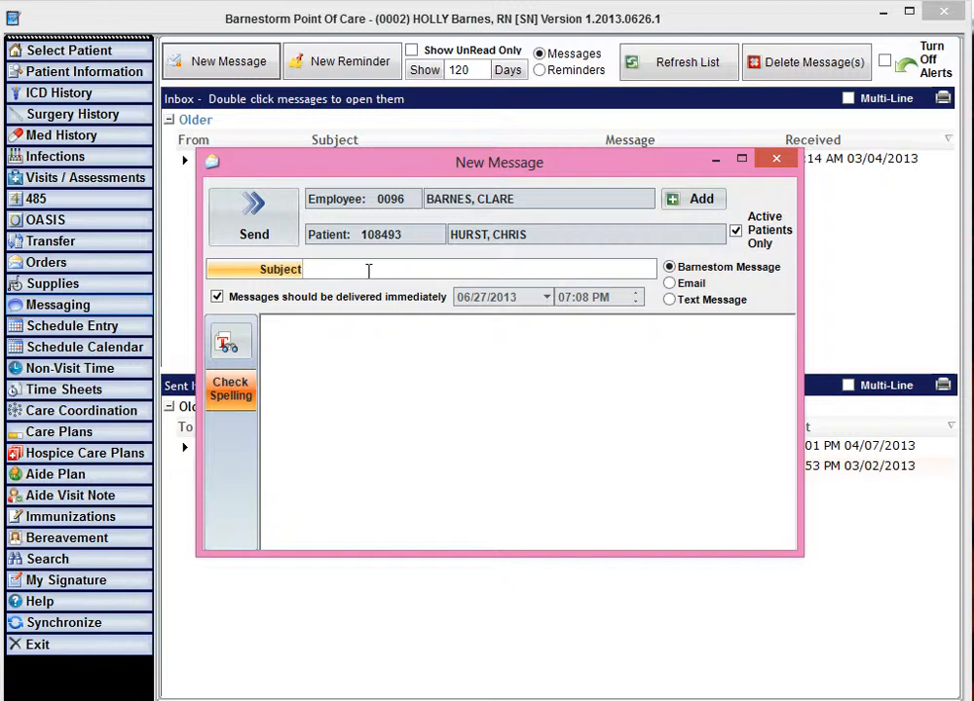
text(Paper Work)
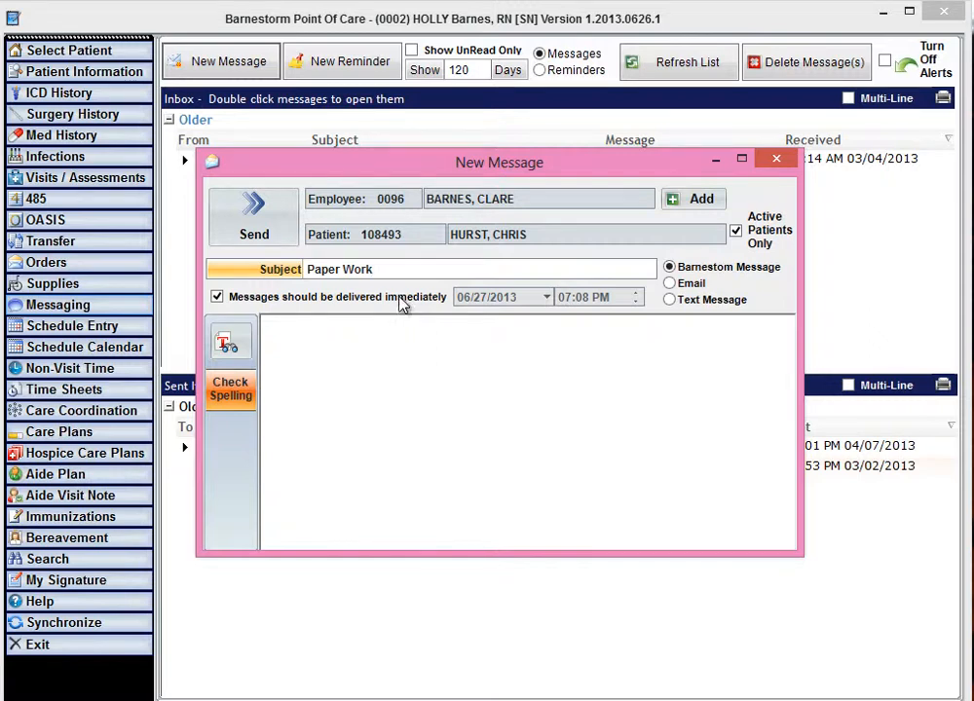
click(217, 297)
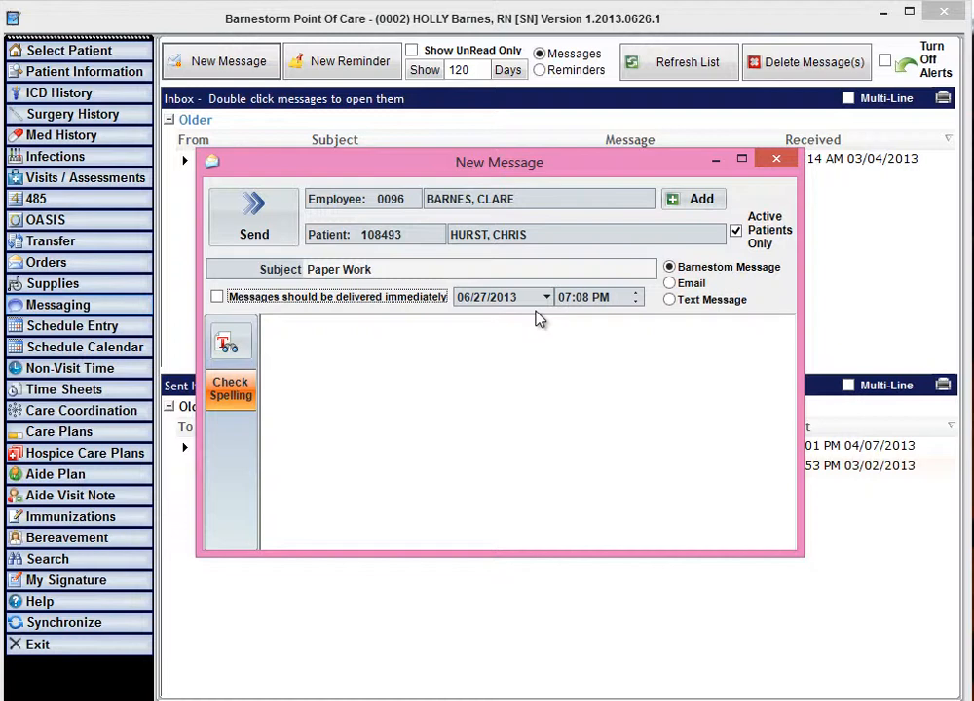
- Try the Email and Text Message delivery types and return the new message to the Barnestorm message type
click(671, 285)
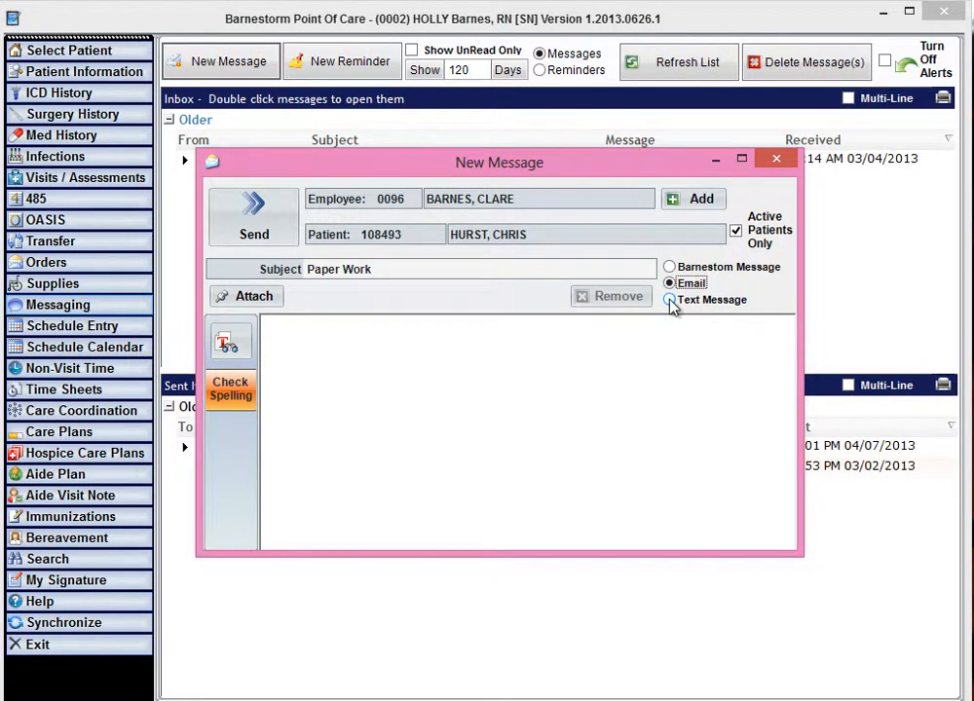
click(670, 301)
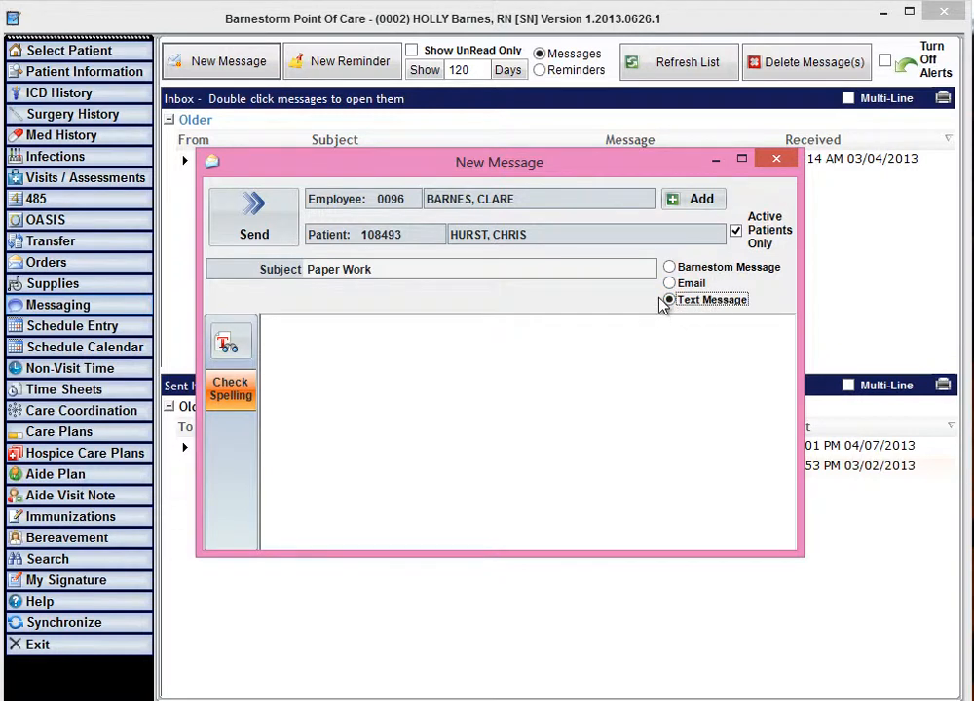
click(670, 268)
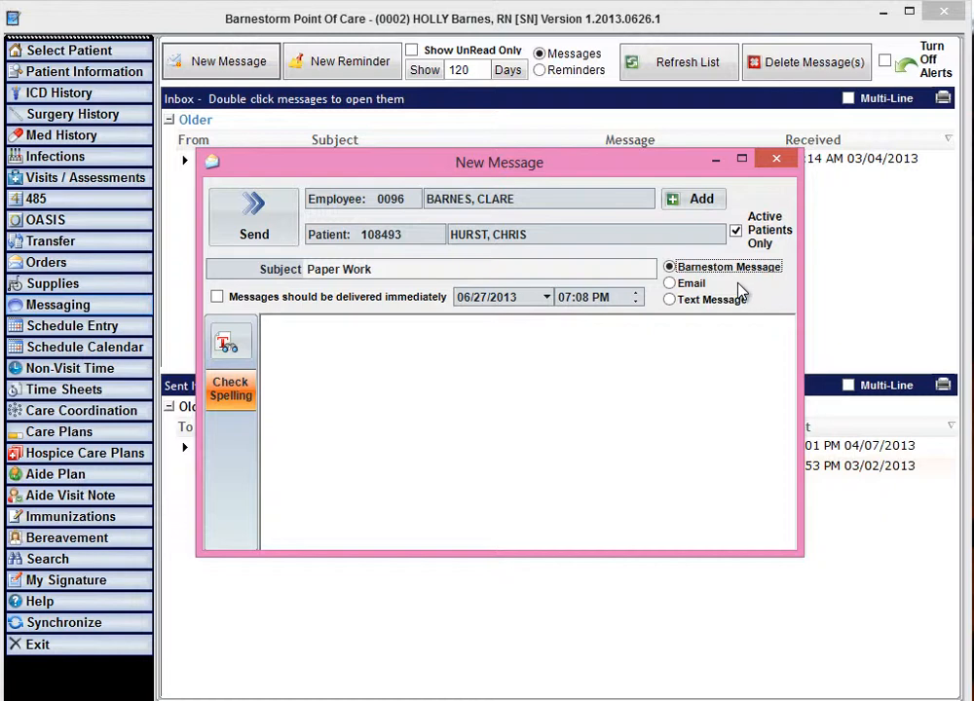
- Write "Patient's family member will stop by the office to pick up some paper work." as the message body and send the message
click(332, 347)
text(Patine)
key(BackSpace)
key(BackSpace)
text(ent's family )
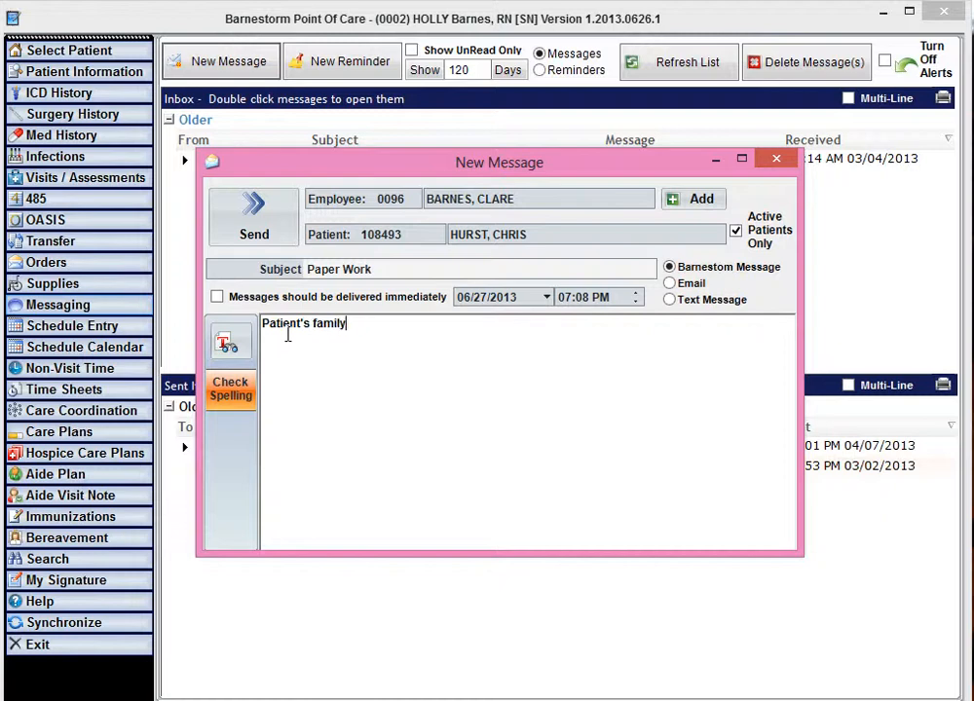
text(member will stop)
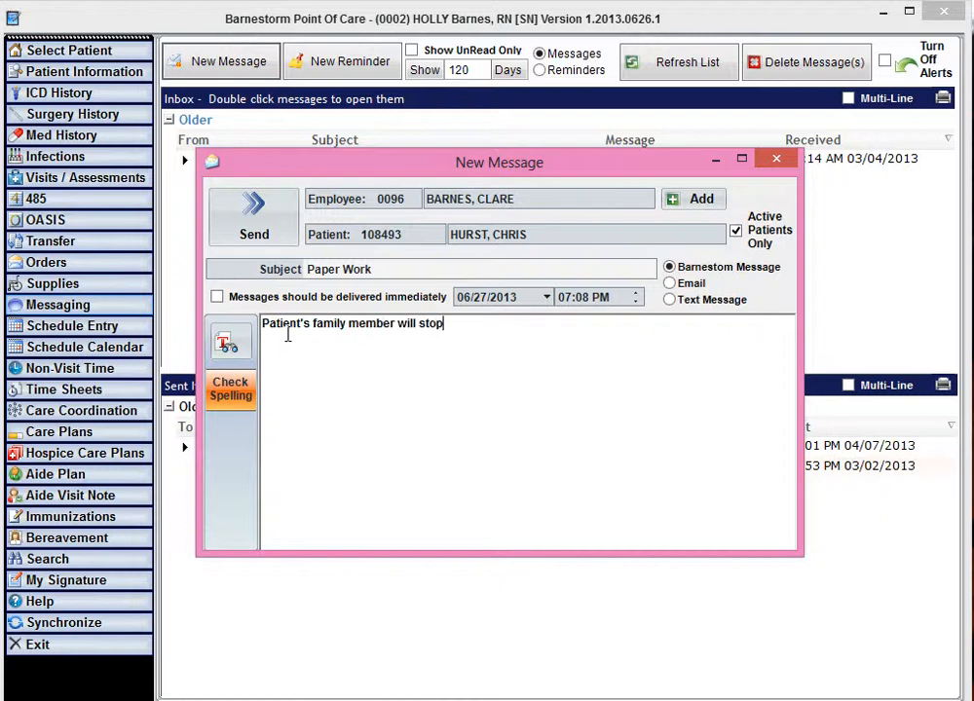
text( by the office to pick)
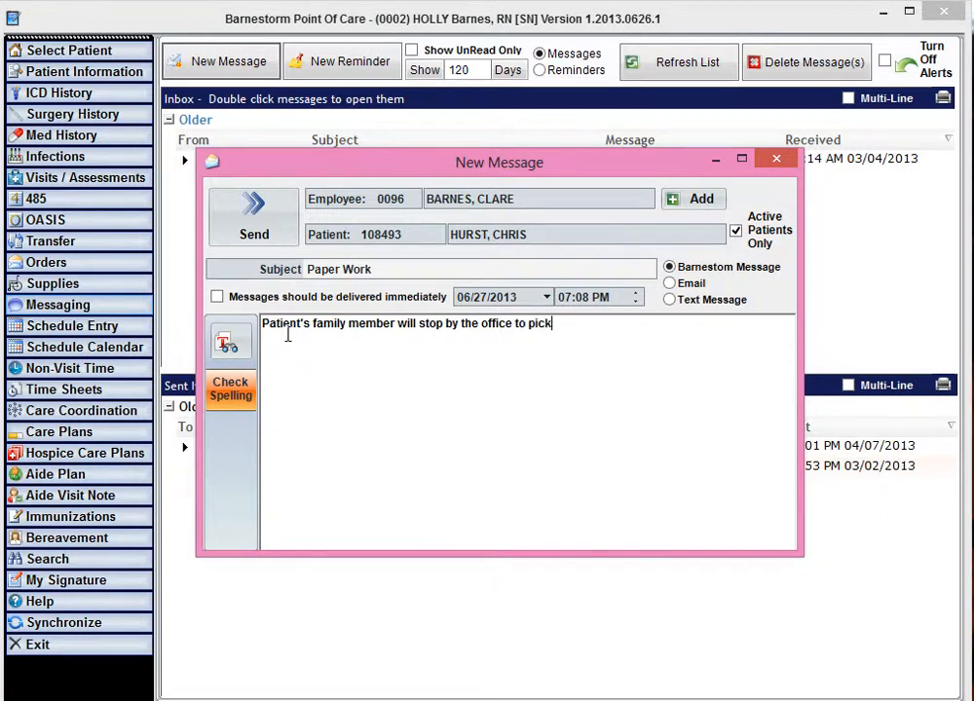
text( up some paper wro)
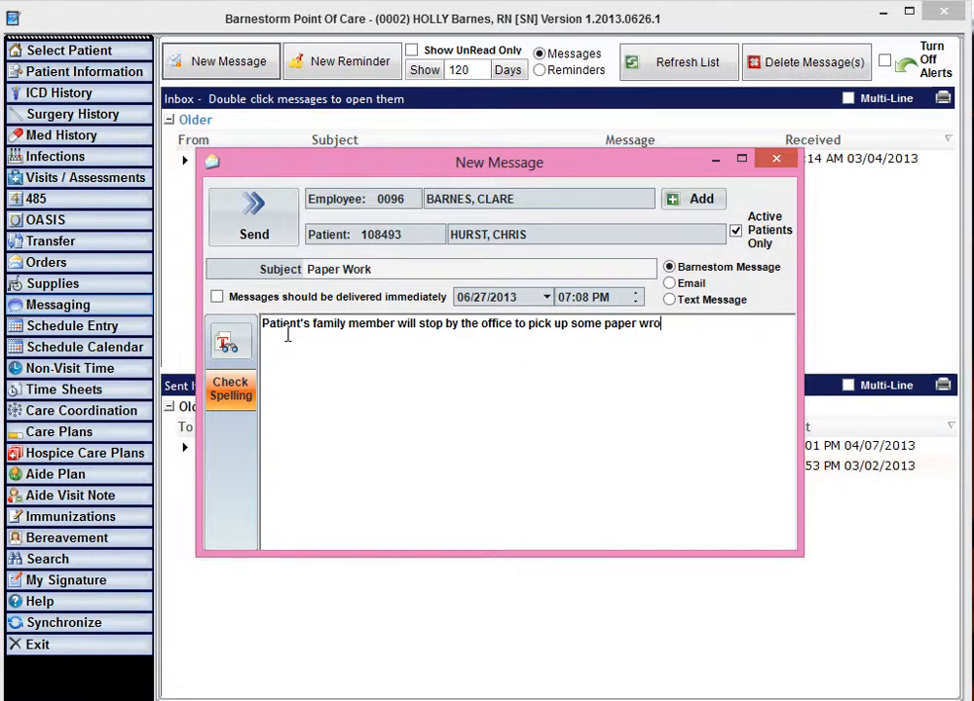
key(BackSpace)
key(BackSpace)
text(ork.)
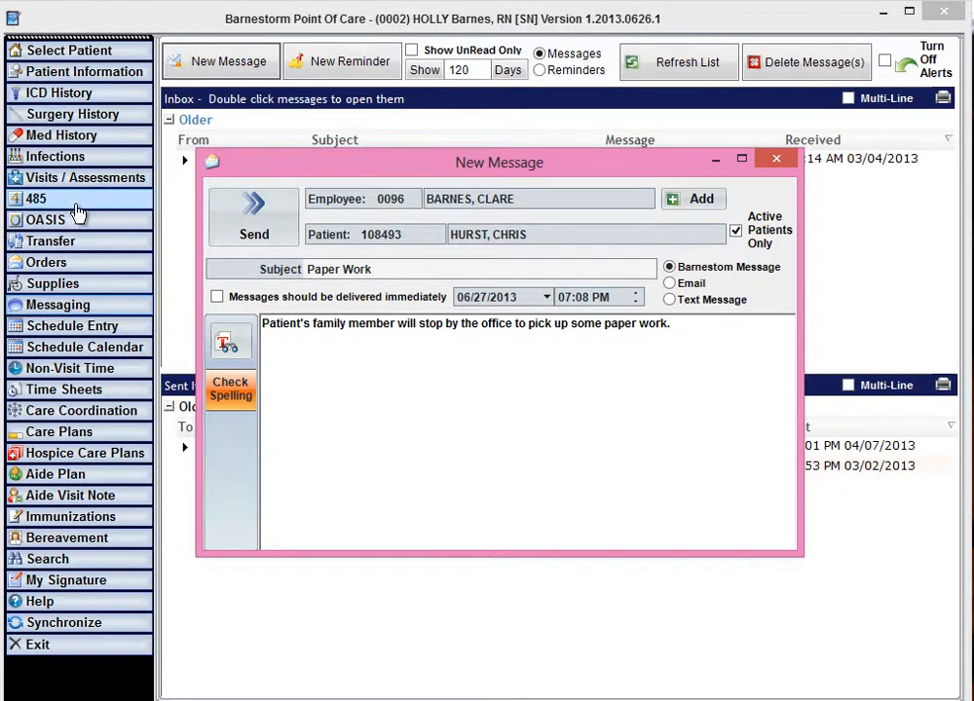
click(252, 228)
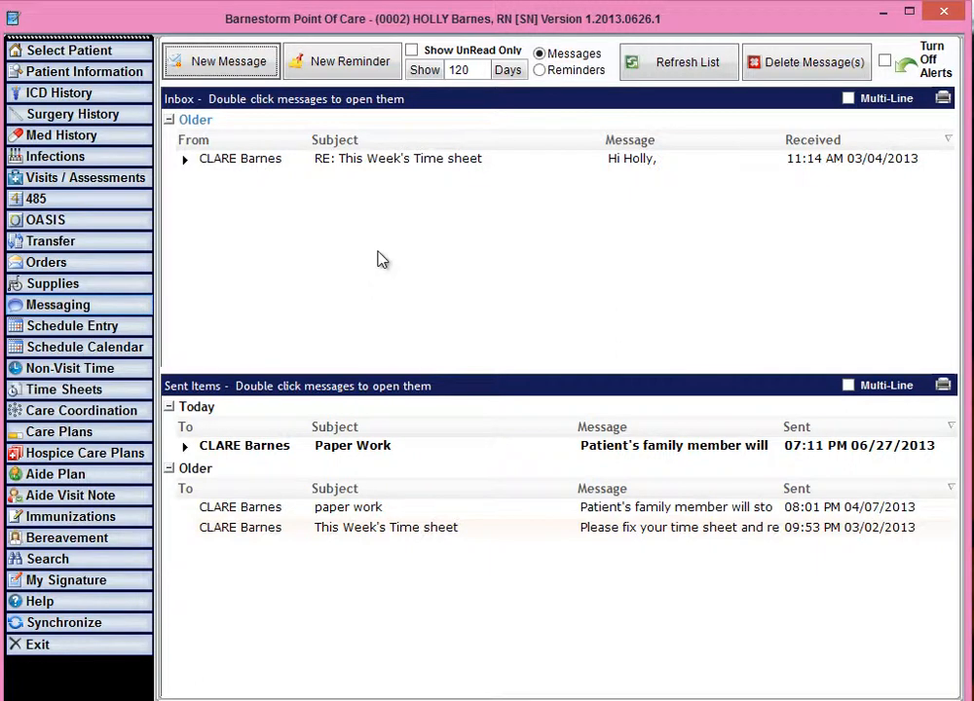
- Check the unread-only filter and the reminders list, returning to the messages view with the received time sheet message selected
click(412, 54)
click(413, 55)
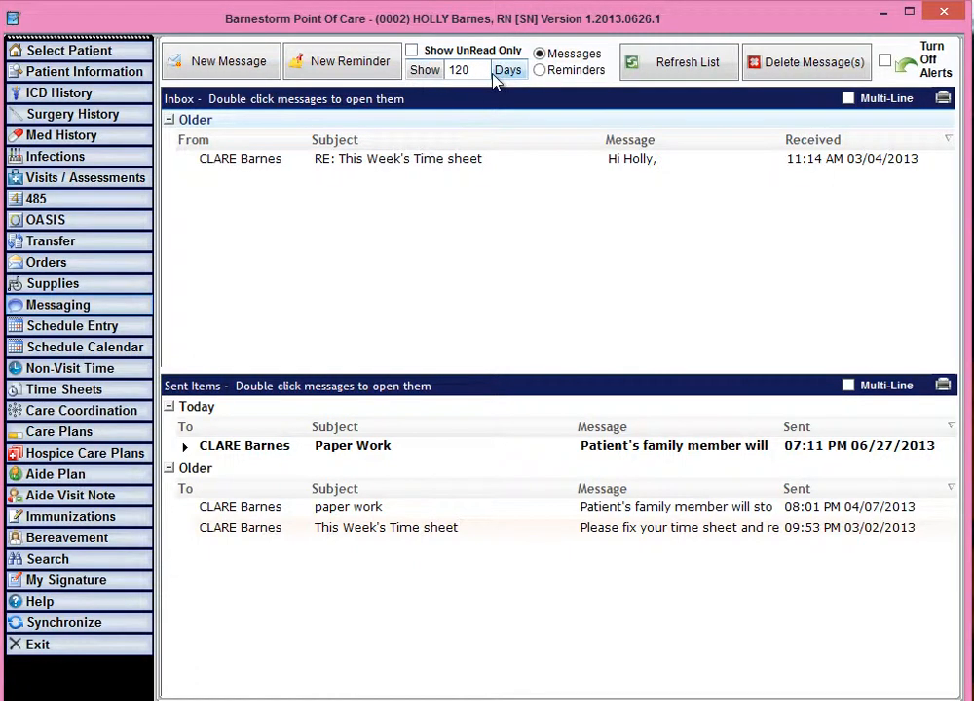
drag(474, 69, 445, 71)
click(542, 72)
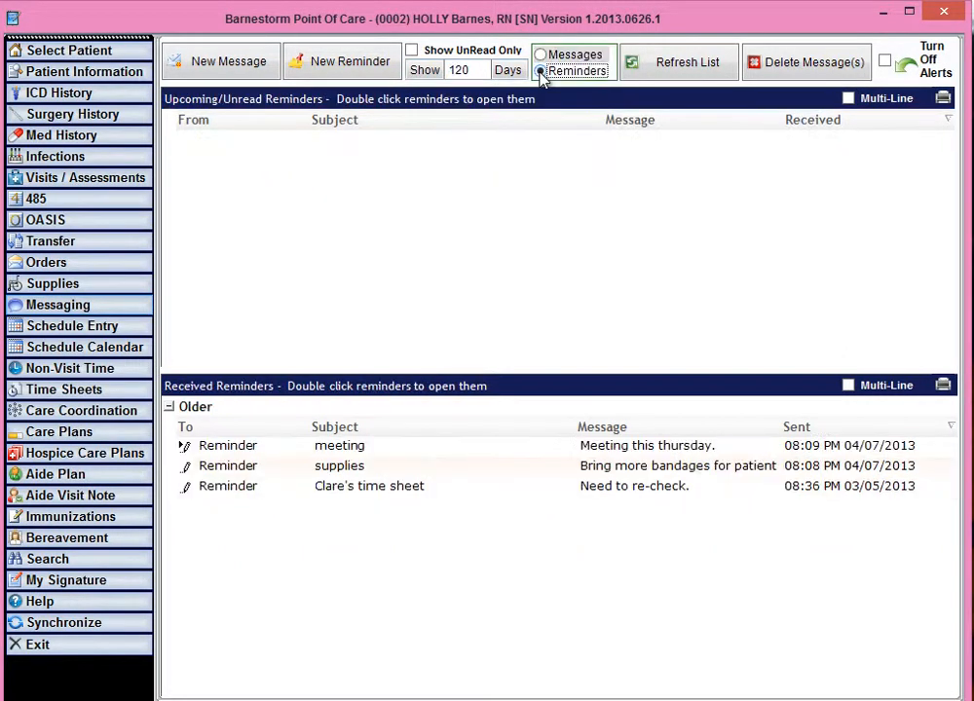
click(540, 57)
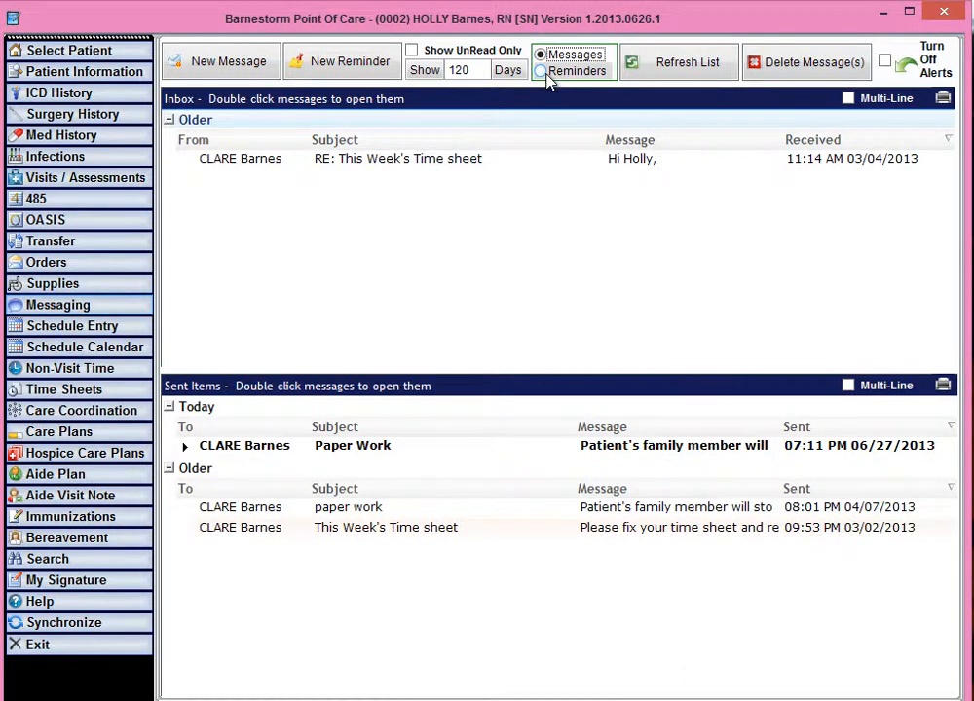
click(368, 168)
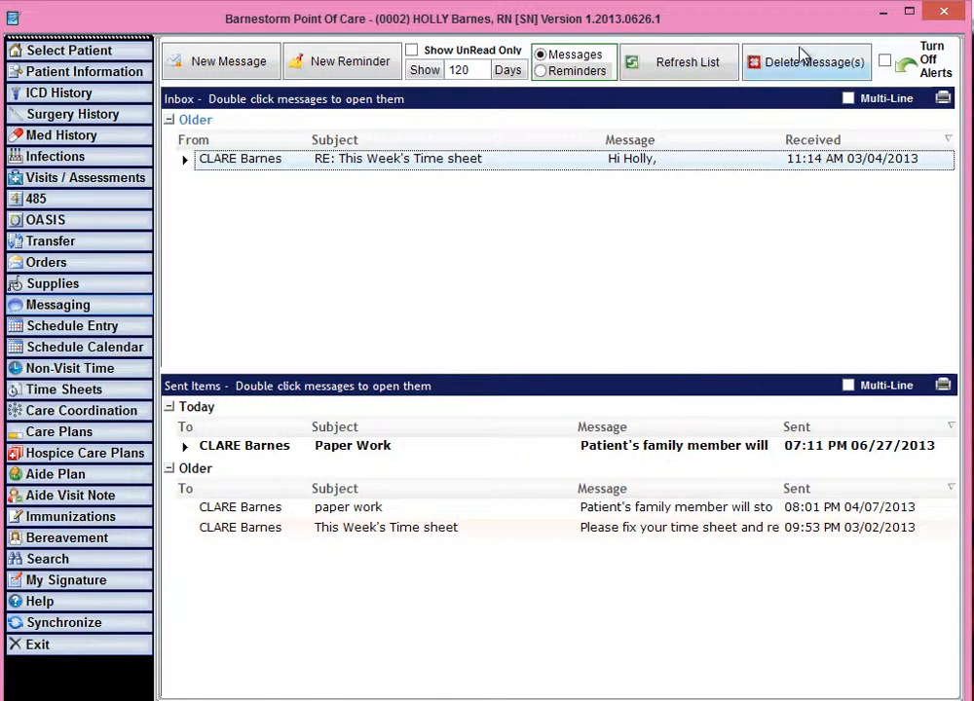
- Start a new reminder, link it to the patient by last name, and set its subject to "Supplies"
click(336, 63)
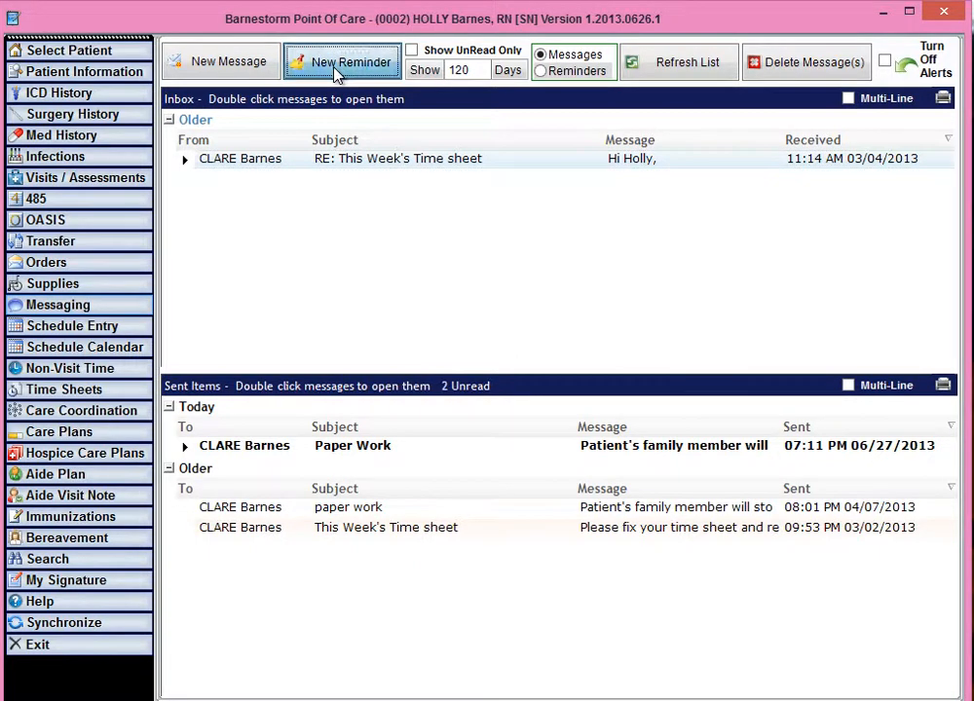
drag(31, 51, 507, 144)
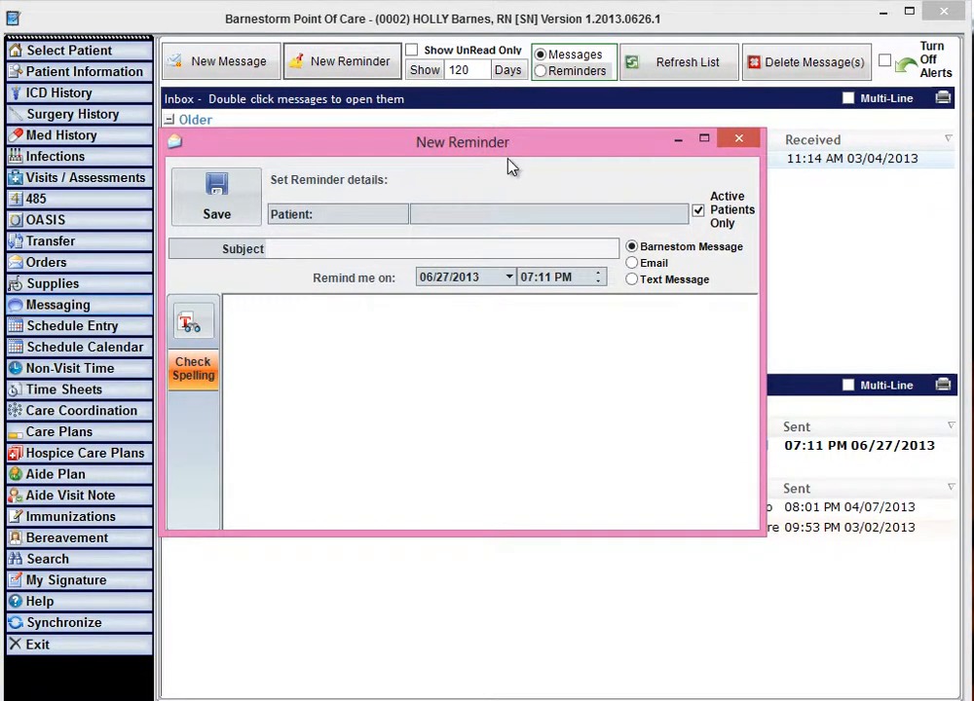
click(440, 215)
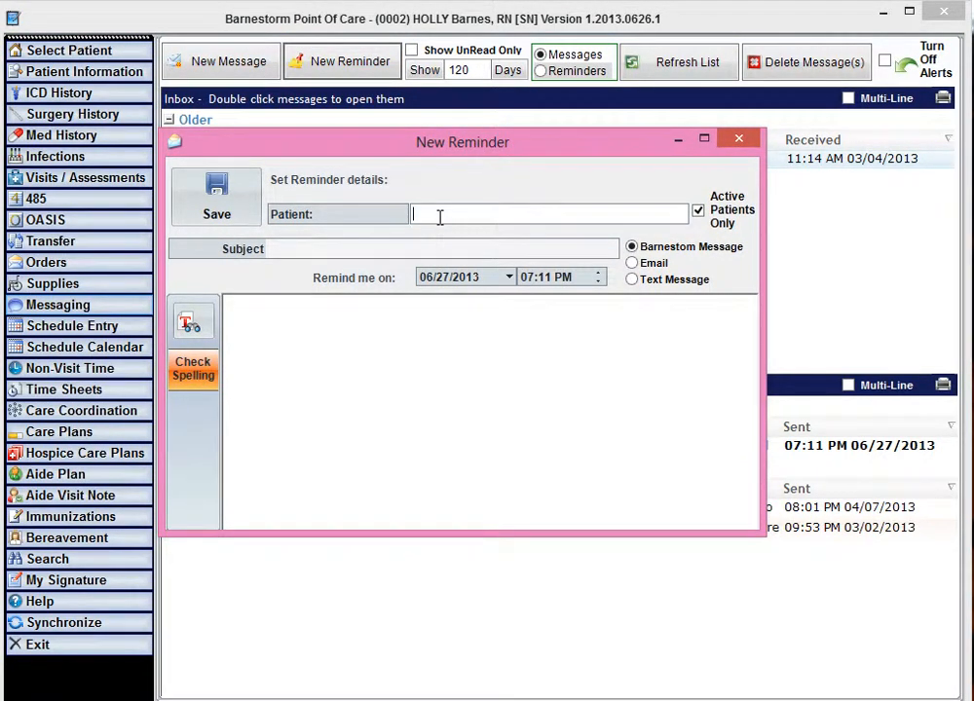
text(HURST)
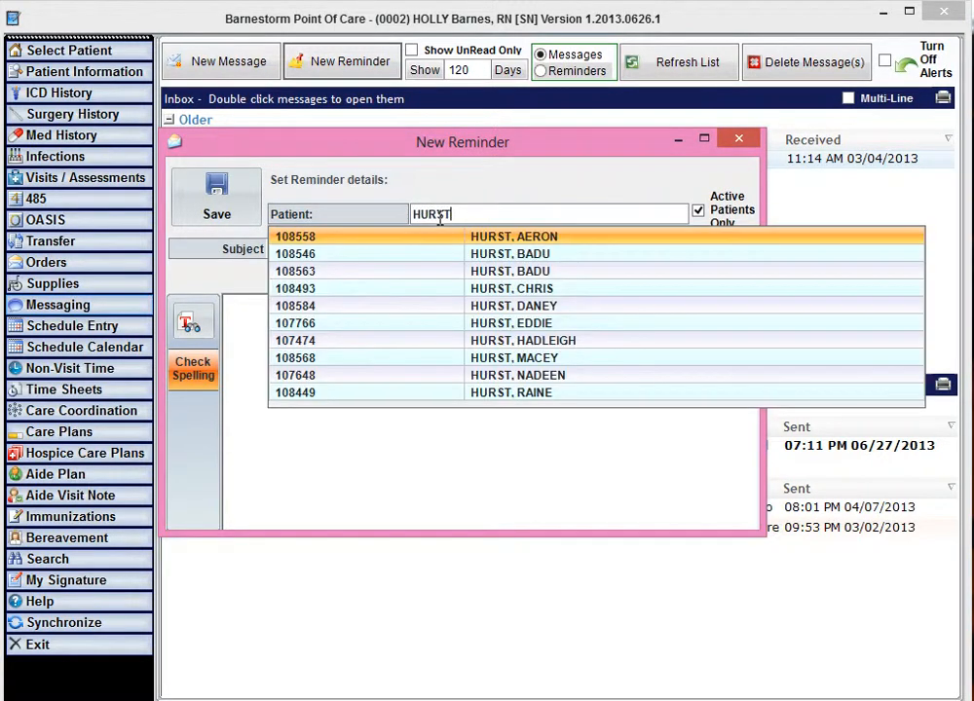
click(494, 289)
click(286, 249)
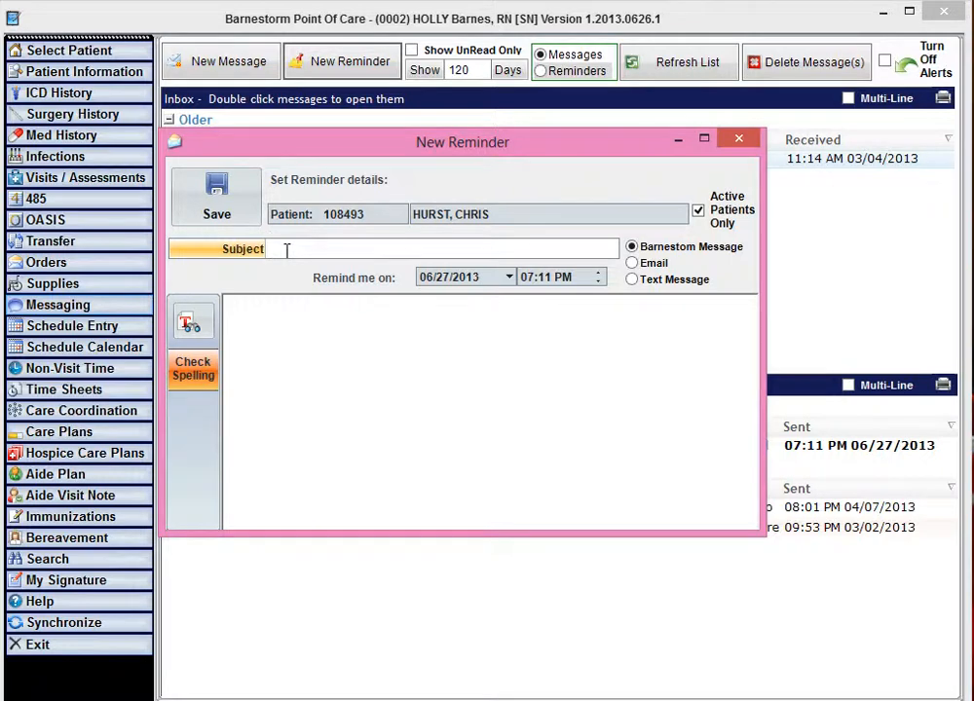
text(Supplies)
- Schedule the Supplies reminder for 07/04/2013 at 08:00 AM
click(508, 279)
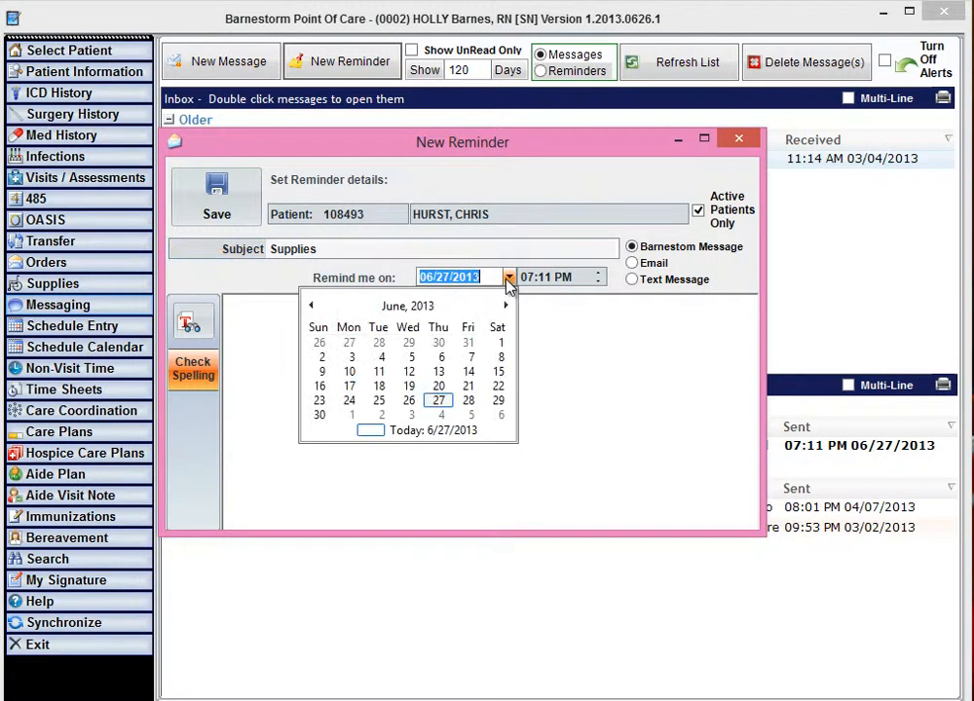
click(440, 415)
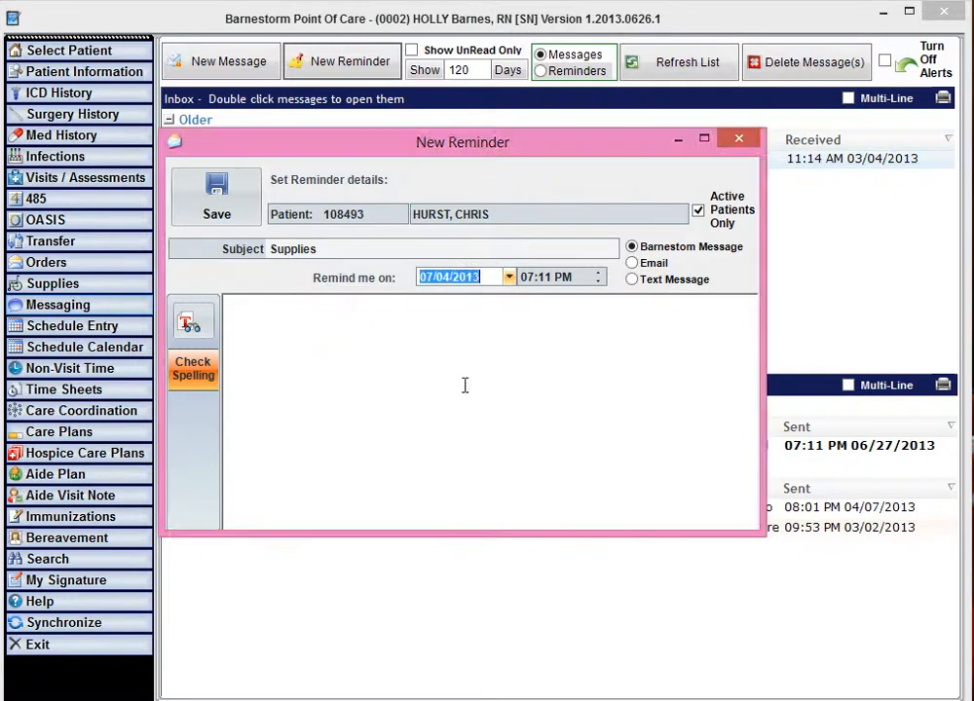
click(558, 280)
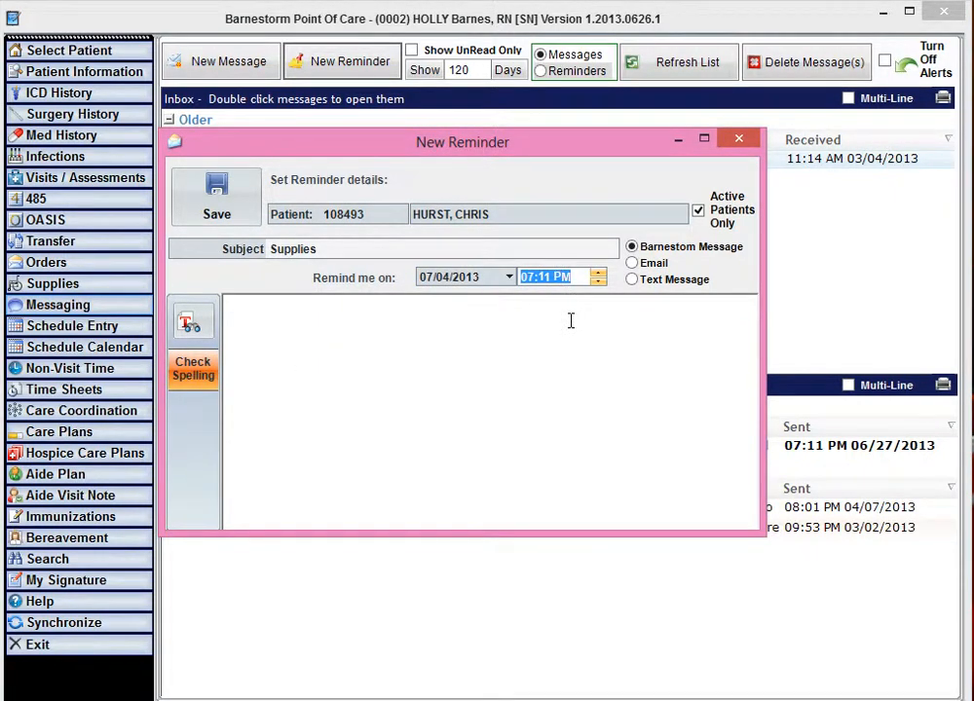
text(08:)
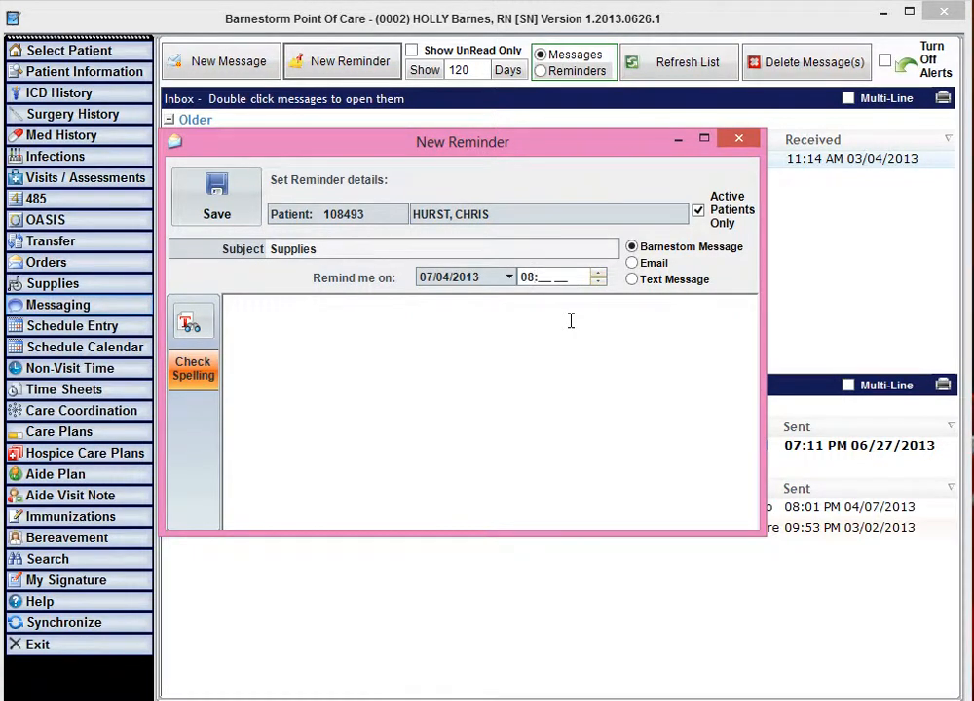
text(00)
- Write "Bring more bandages for patient on Thrusday's Visit." as the reminder text
click(570, 320)
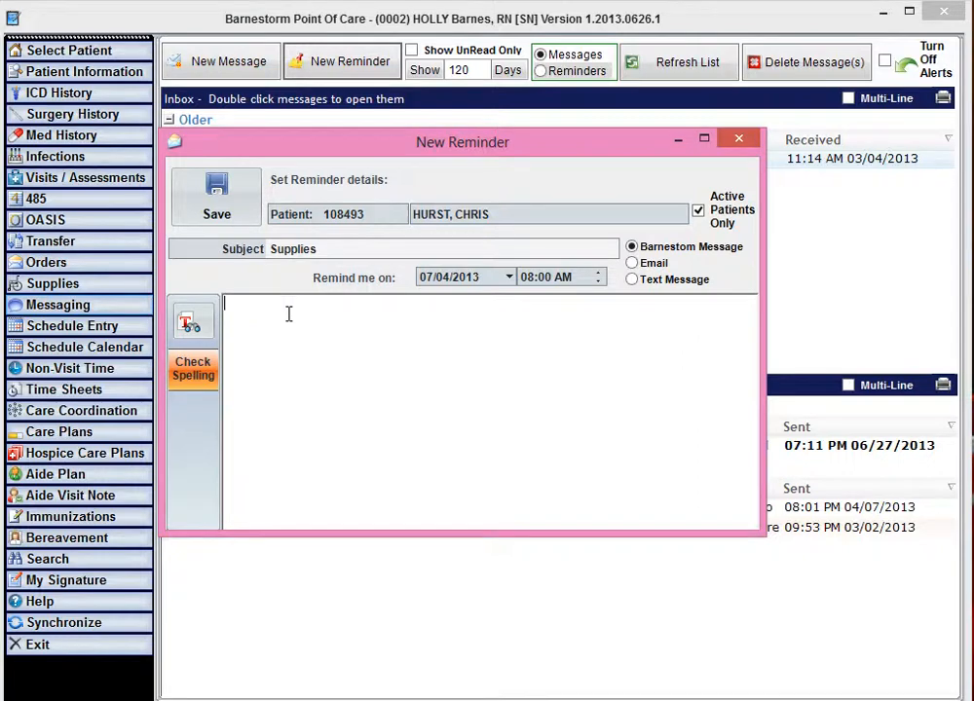
text(Bring more bandages for pati)
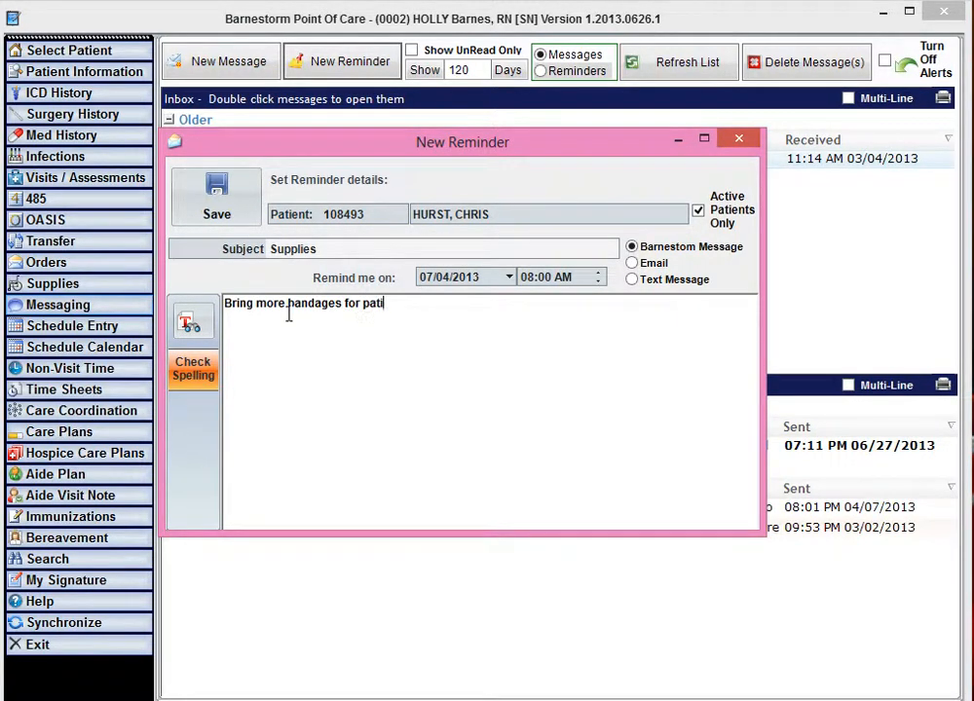
text(ent on Thru)
key(BackSpace)
key(BackSpace)
text(ursday's Visit.)
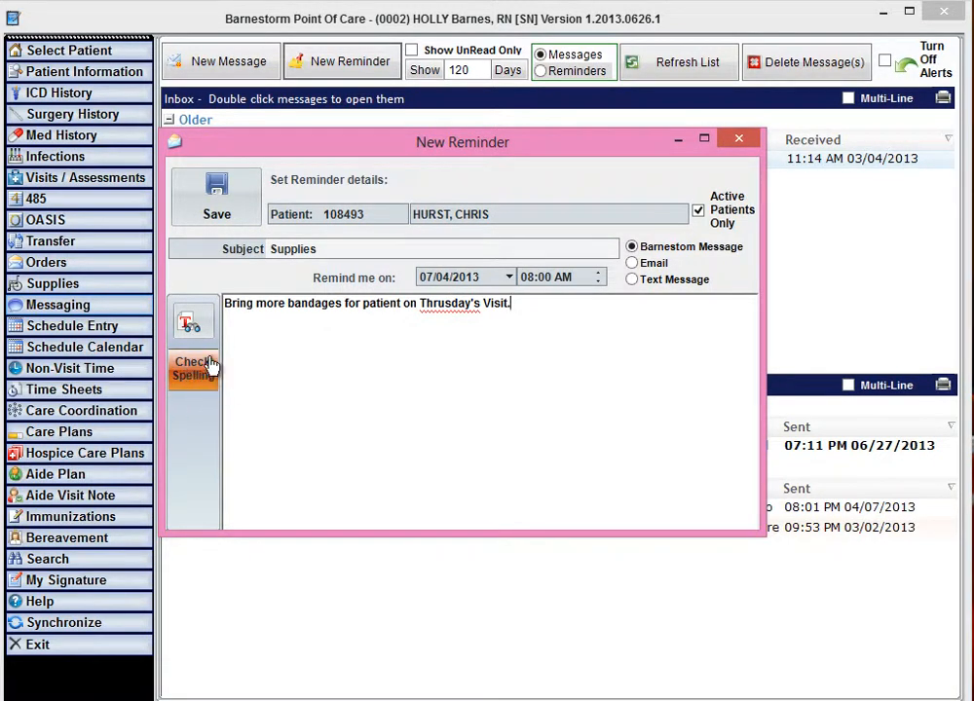
- Correct the misspelled weekday to the suggested "Thursday's" and save the Supplies reminder
right_click(441, 308)
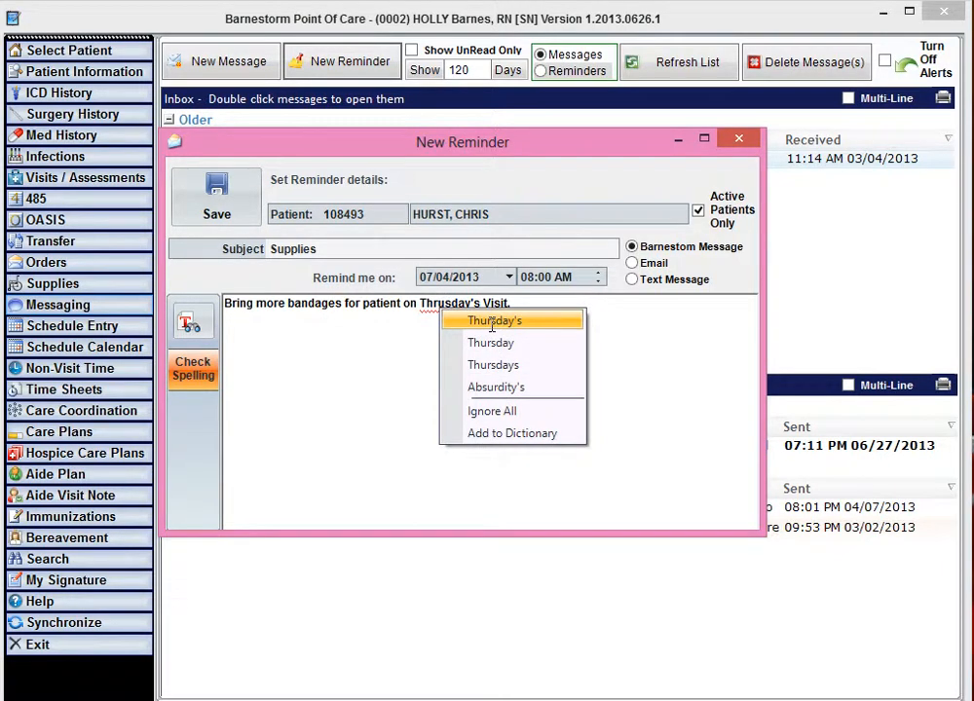
click(494, 322)
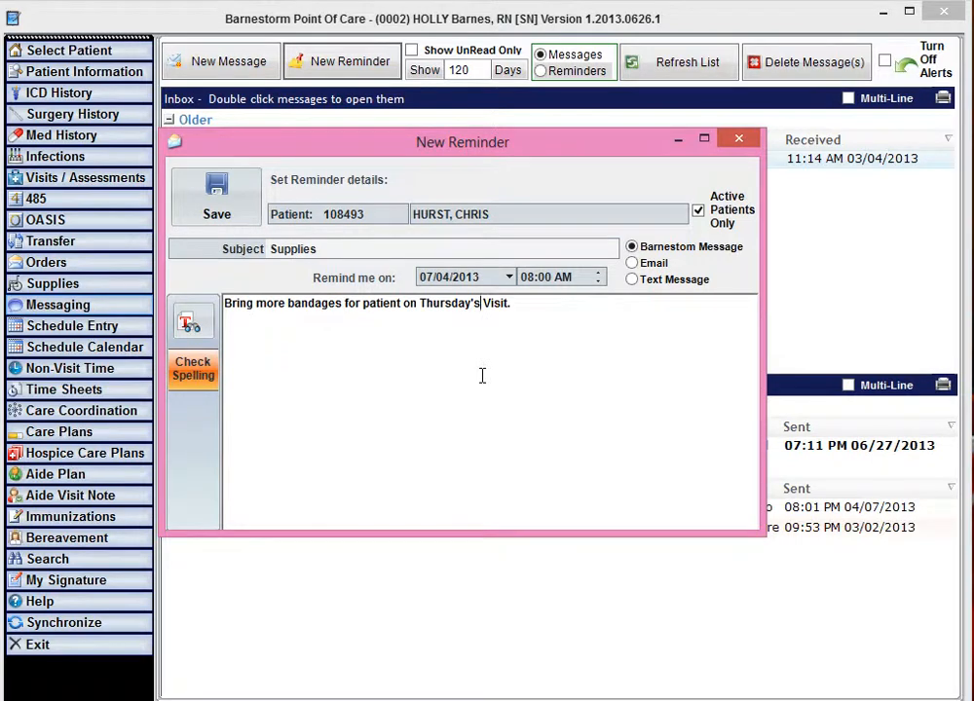
click(233, 215)
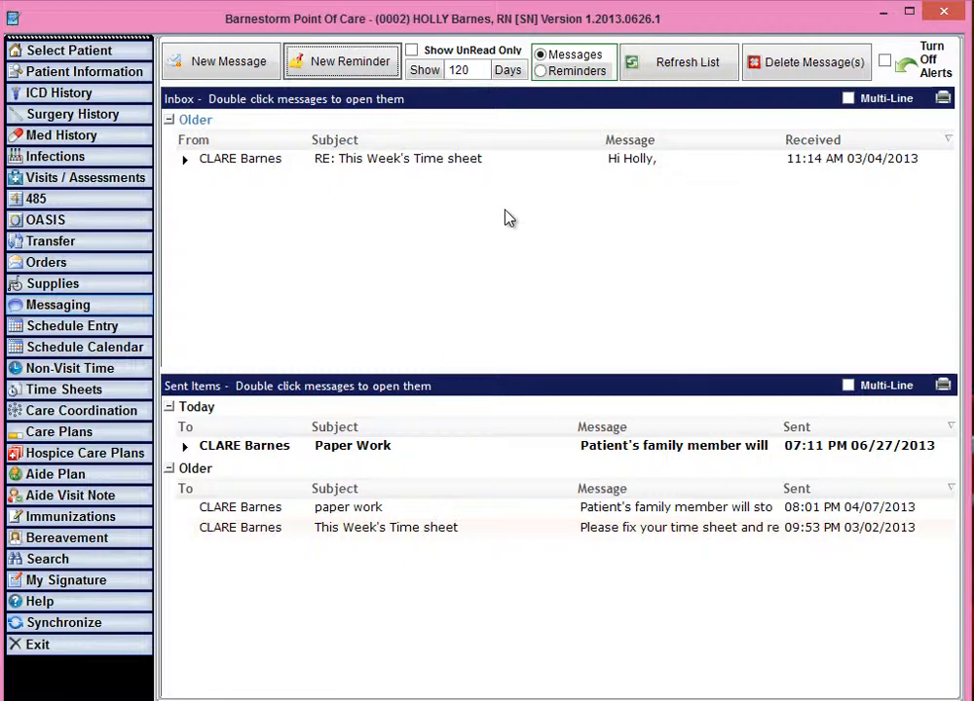
- Open the Paper Work message sent today to view its details and close it again
click(243, 446)
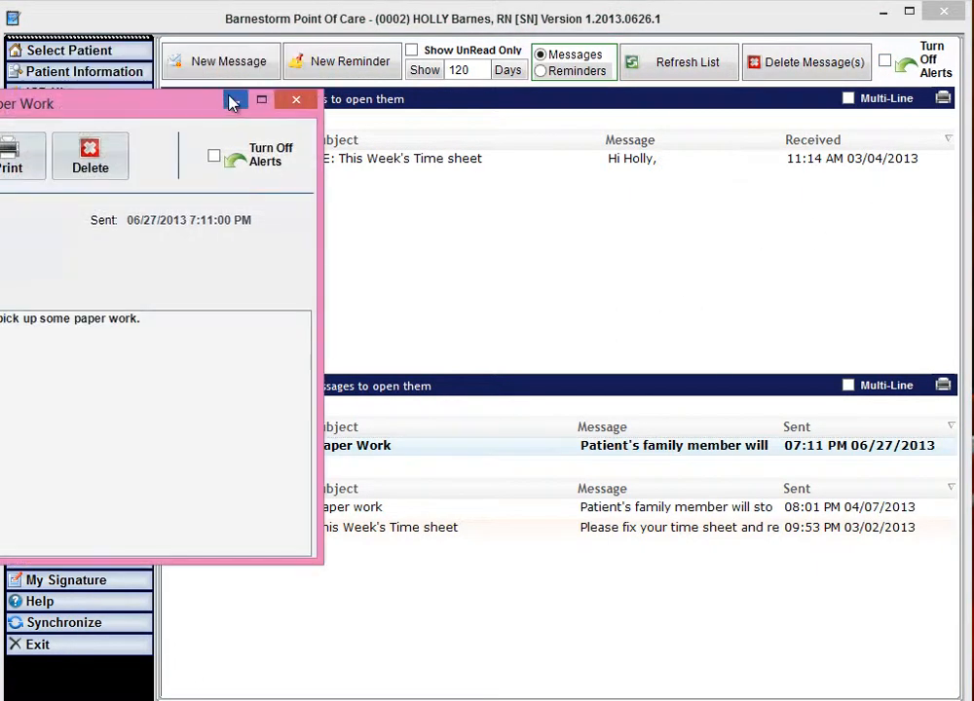
drag(73, 104, 472, 92)
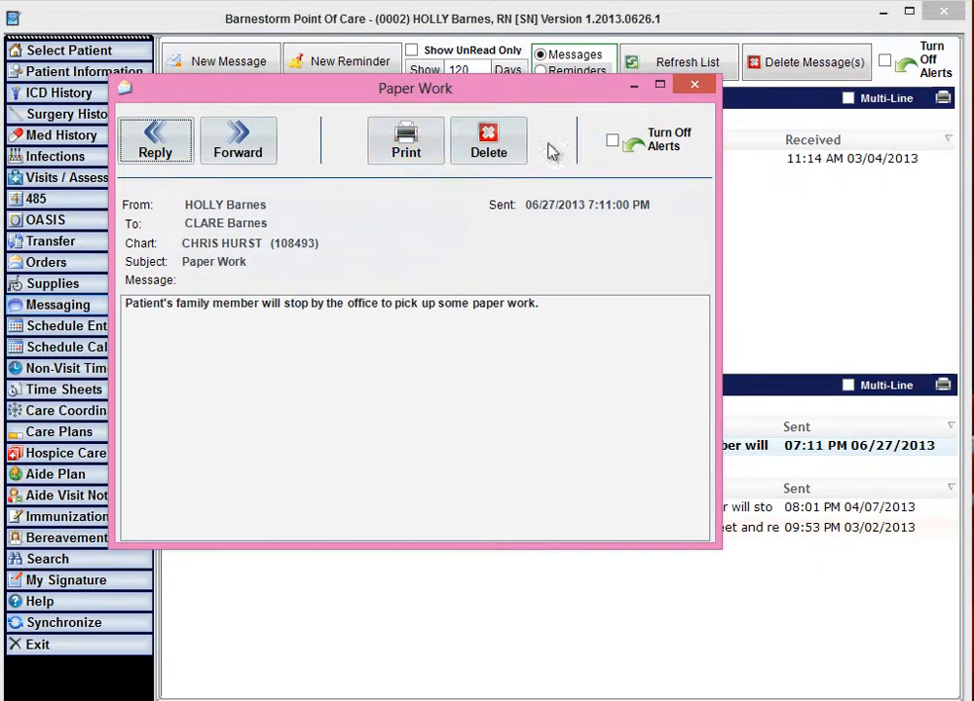
click(694, 84)
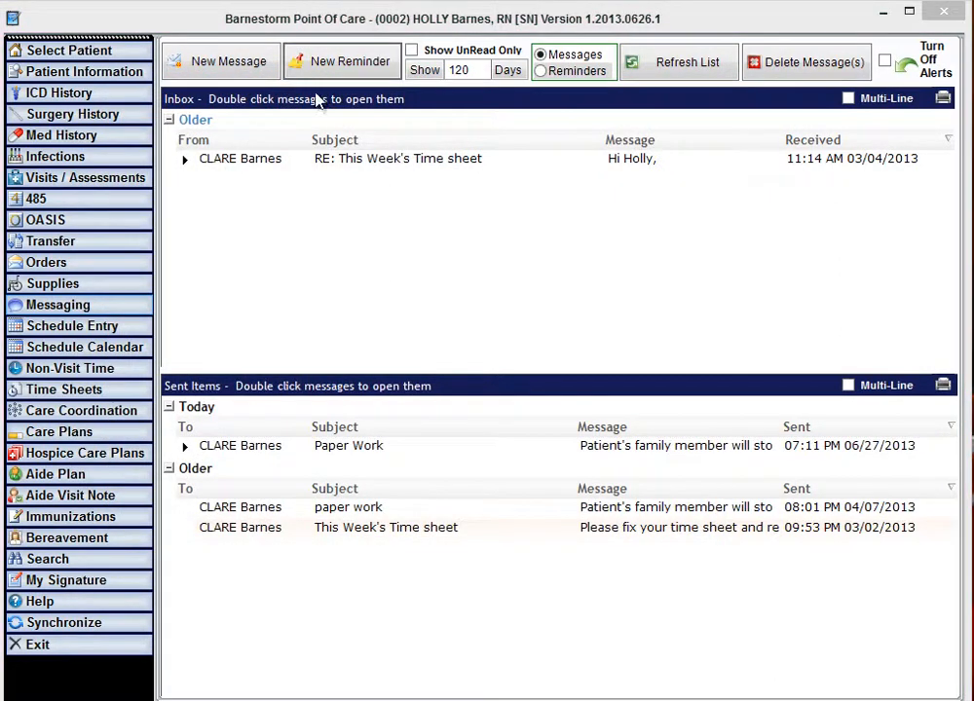
- Create and save a reminder without a patient, with the subject "Meeting" and the text "Meeting this Thursday."
click(335, 66)
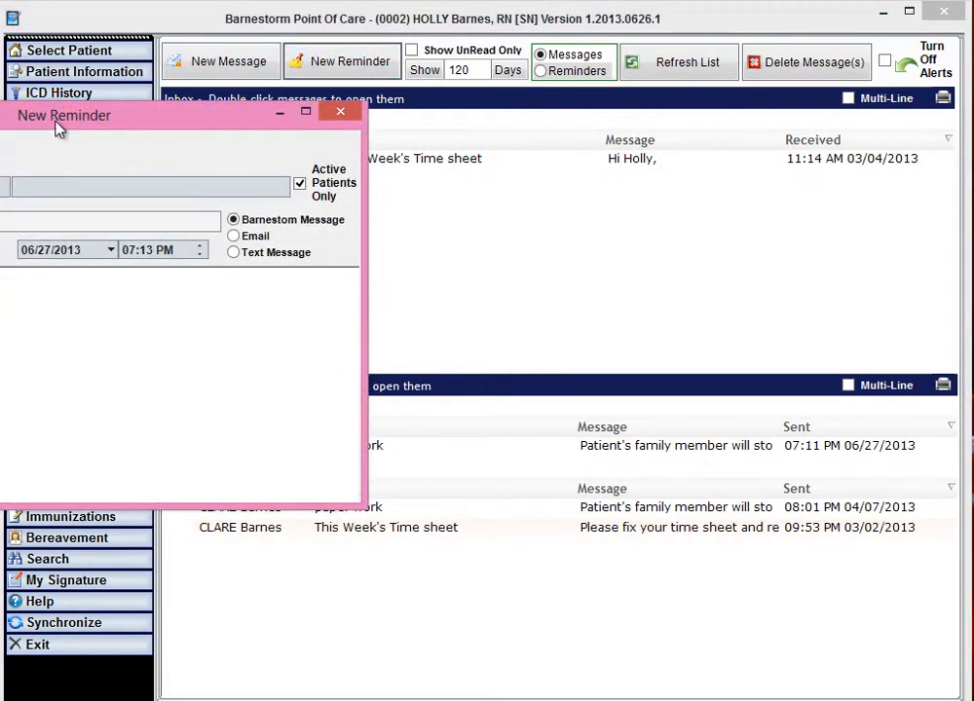
drag(59, 126, 428, 143)
click(259, 229)
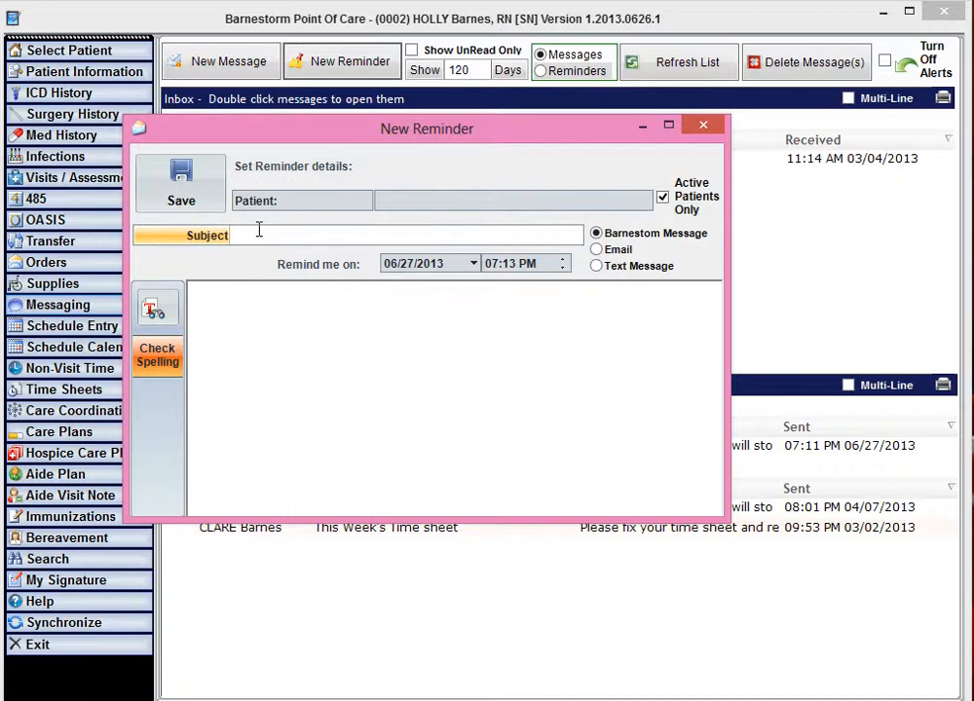
text(Meeting)
click(246, 296)
text(Me)
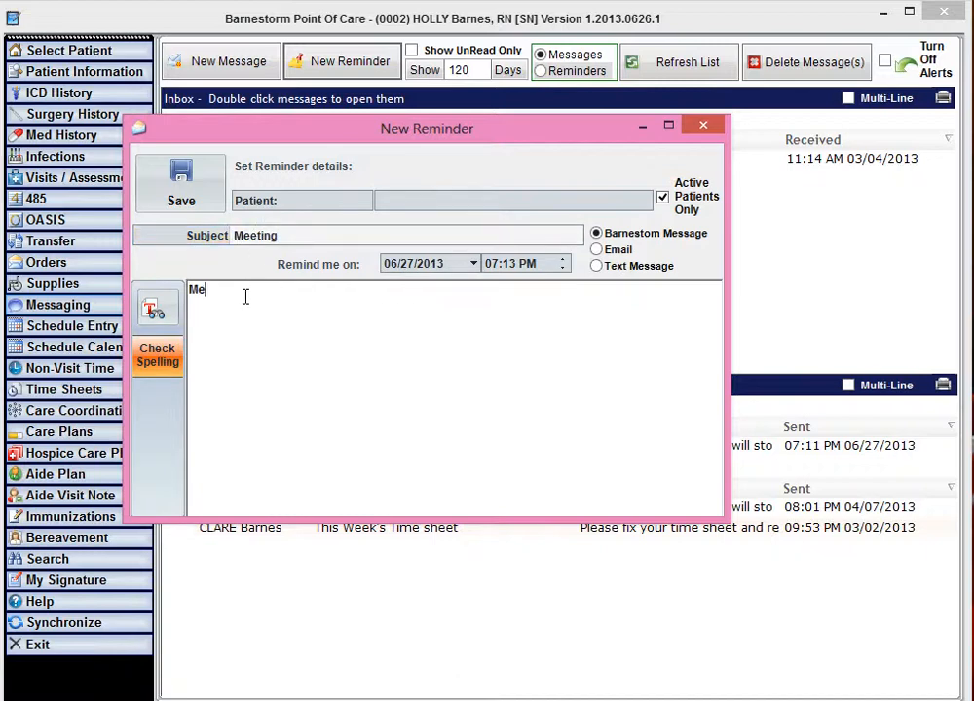
text(eting this Thursday.)
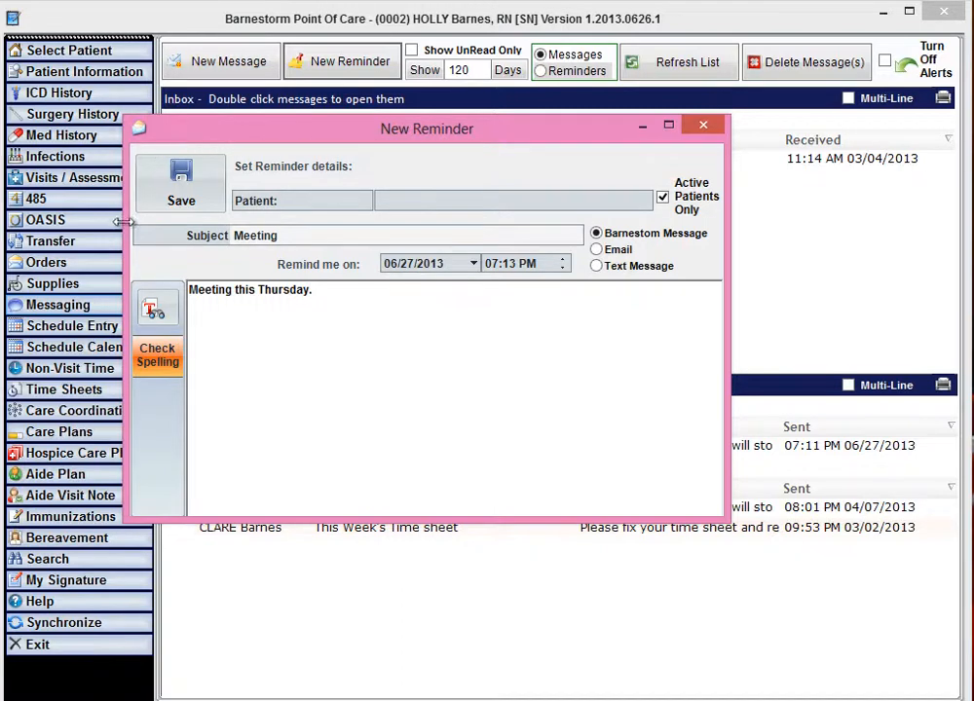
click(191, 187)
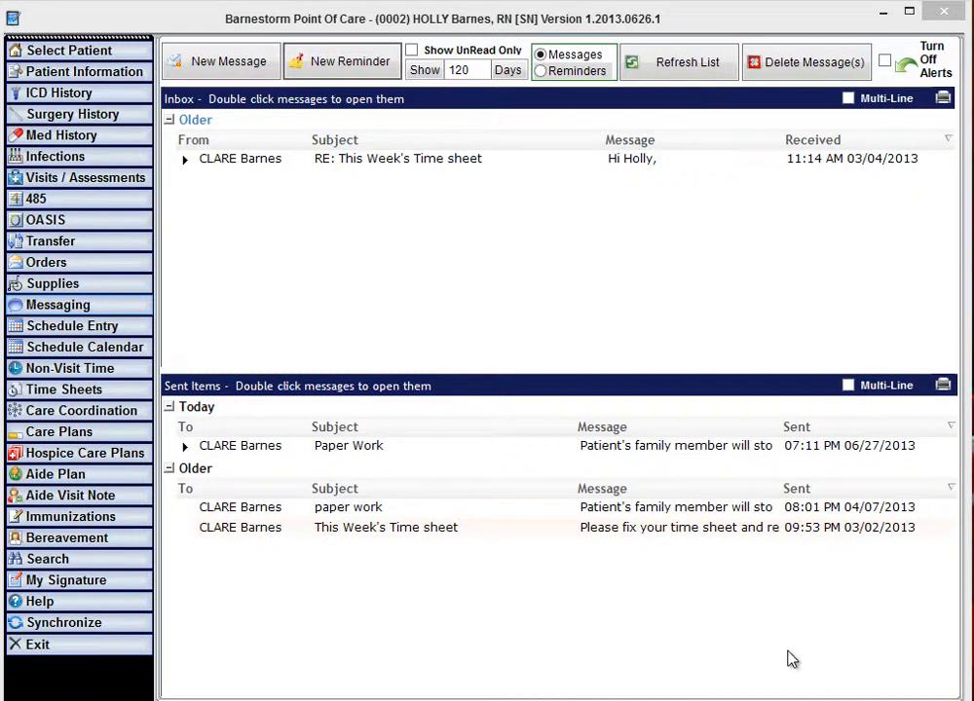
- Go to the patient selection screen and open the Meeting reminder from its pop-up alert
click(83, 53)
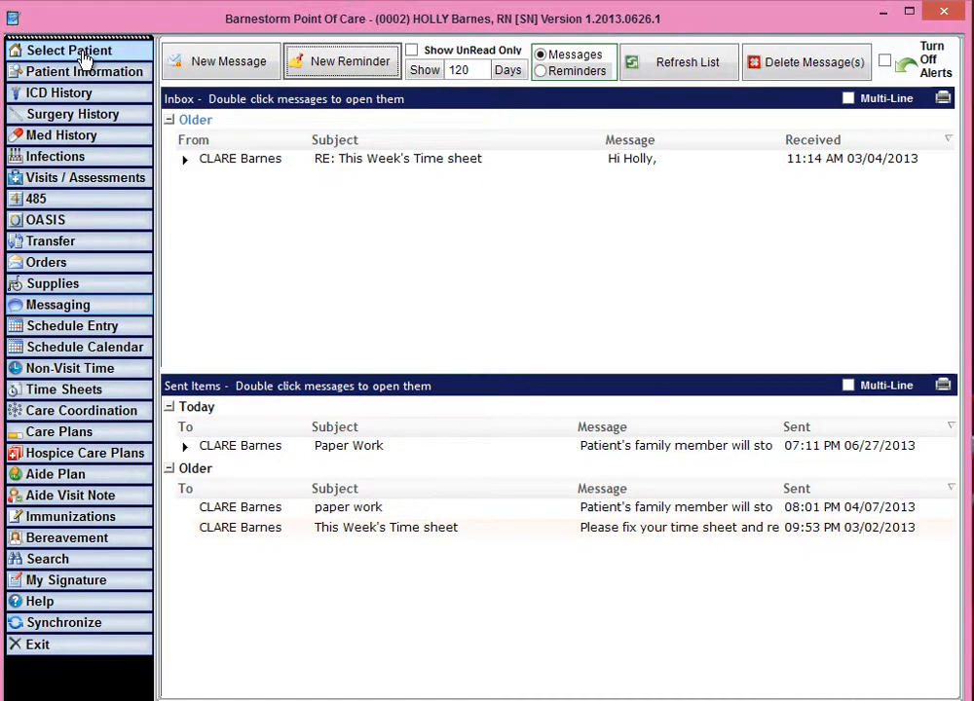
click(75, 57)
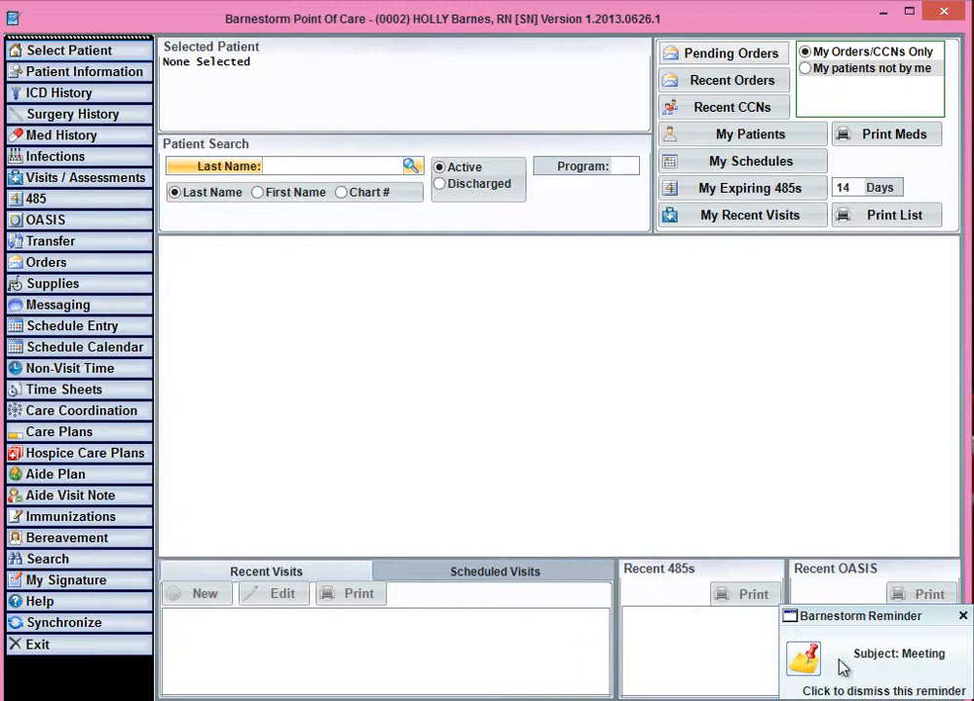
click(896, 662)
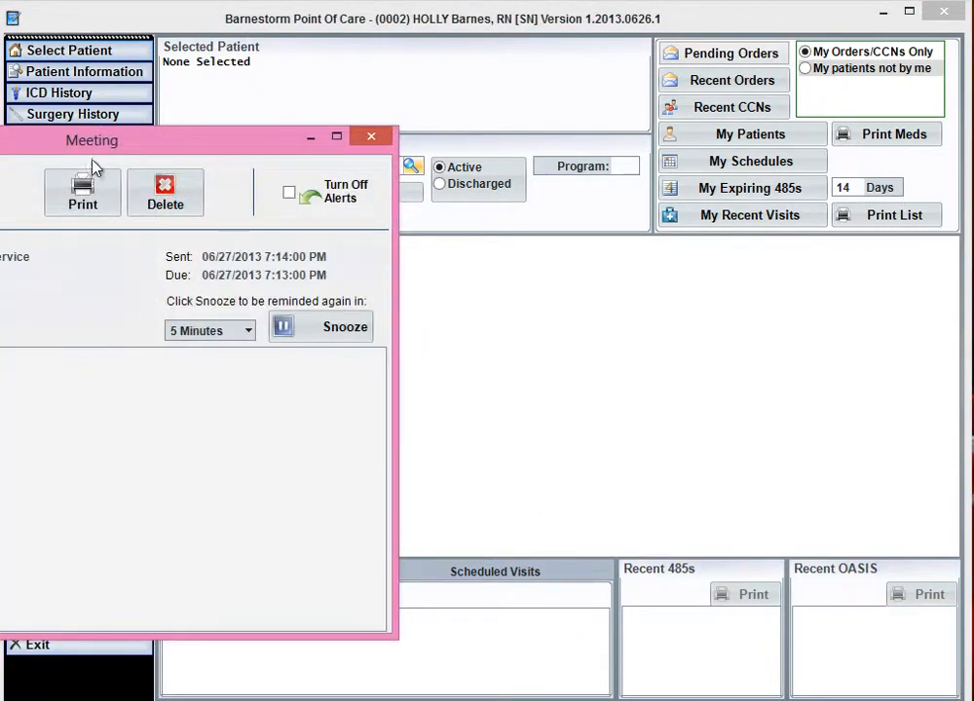
drag(171, 146, 476, 137)
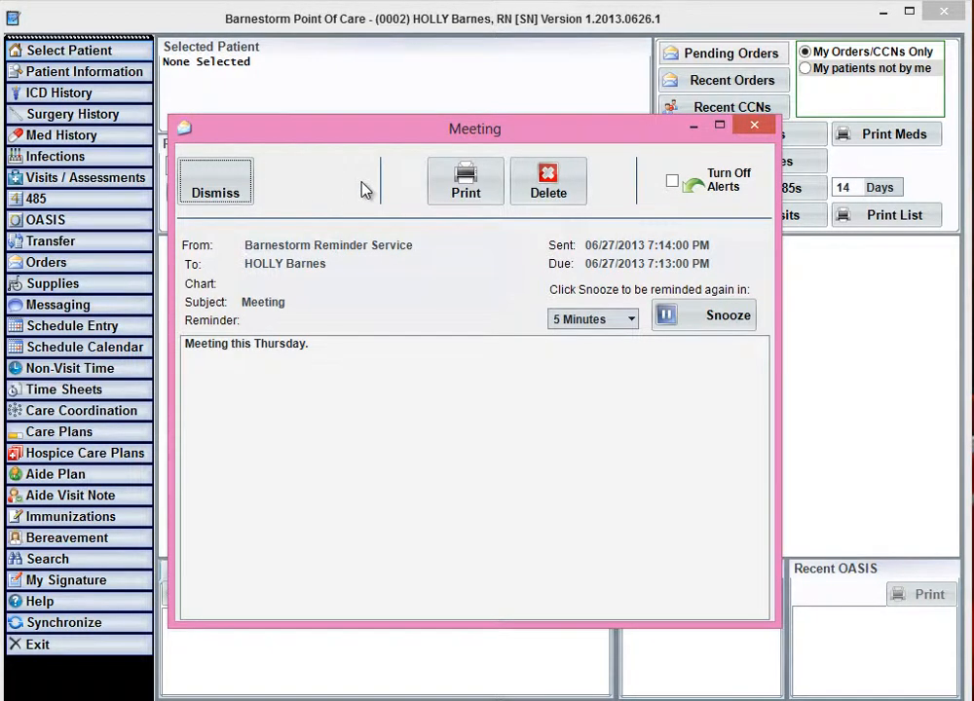
- Choose 2 Days as the snooze interval in the Meeting reminder and dismiss the reminder
click(631, 320)
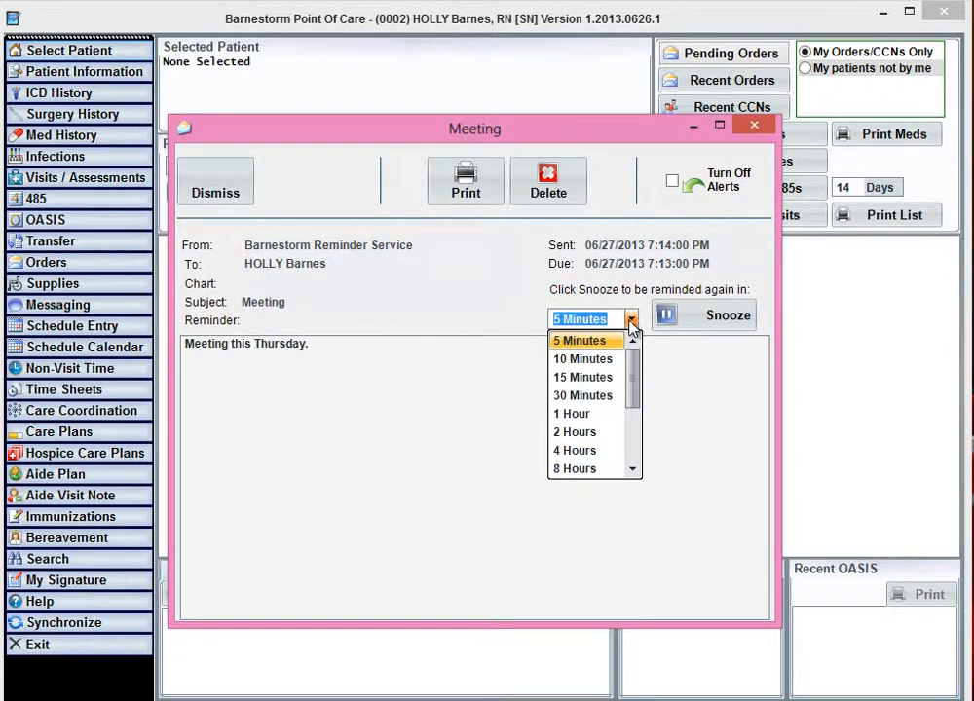
drag(637, 369, 636, 428)
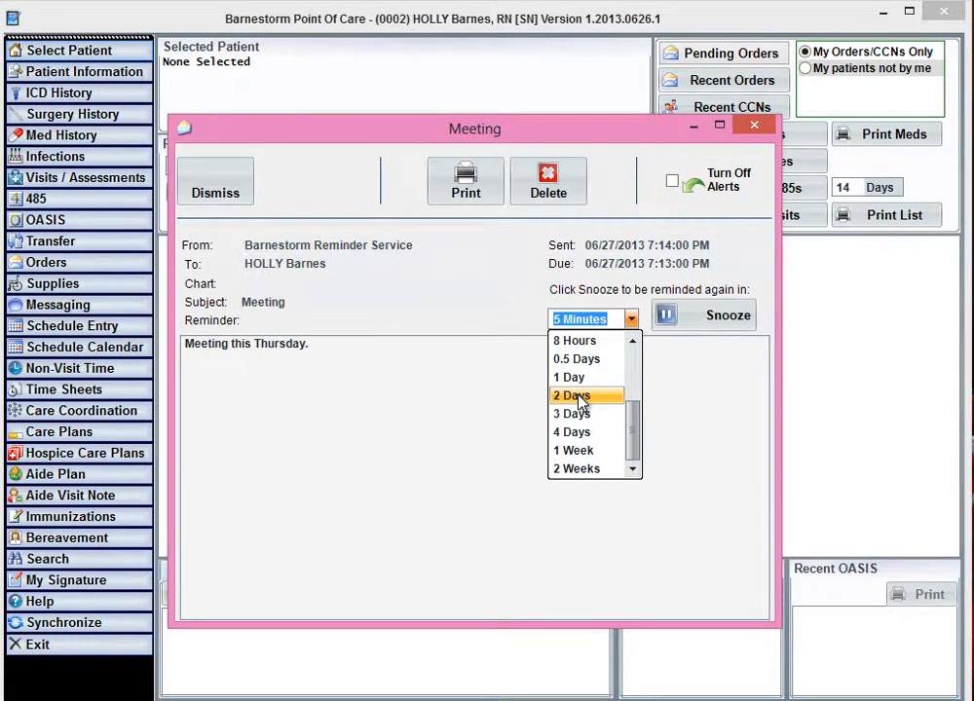
click(581, 397)
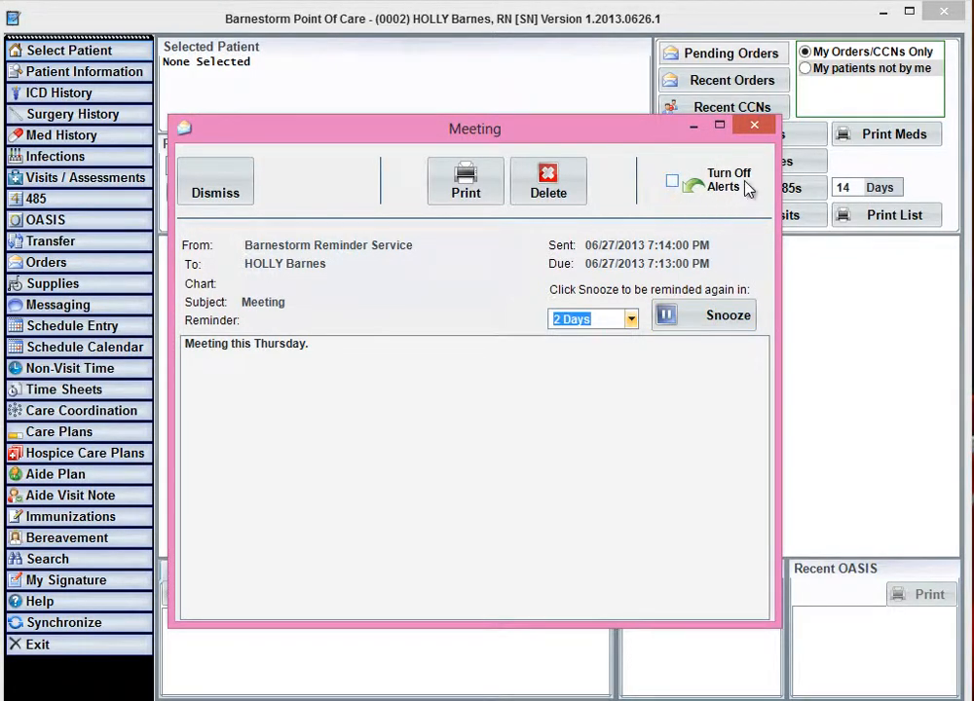
click(227, 187)
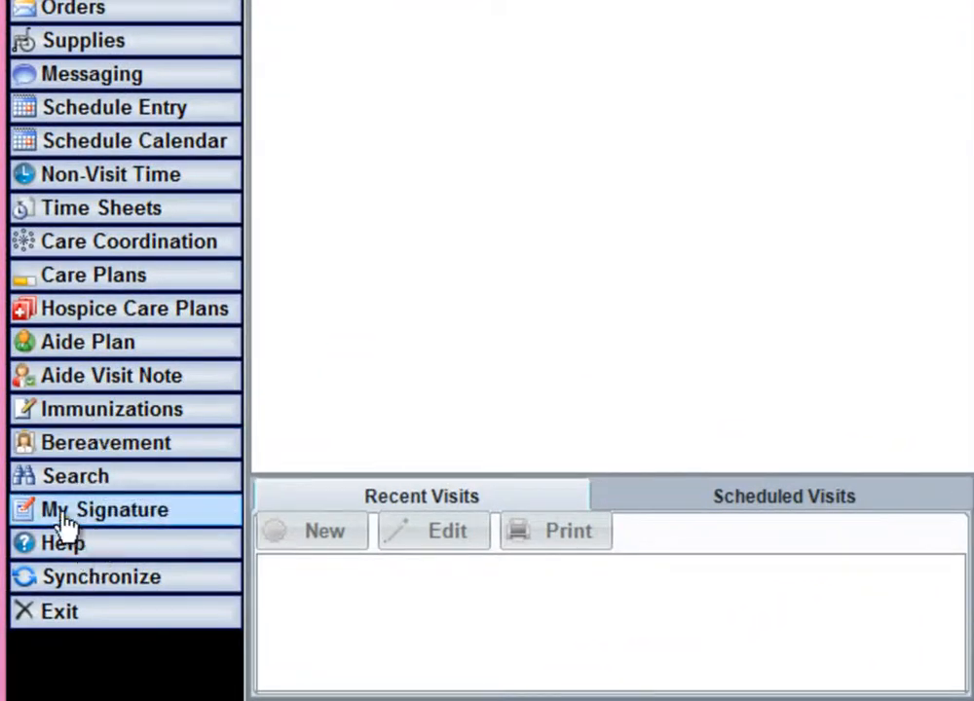
- Open the Messaging article from the help knowledgebase's Messaging topics and go back to the topic list
click(64, 543)
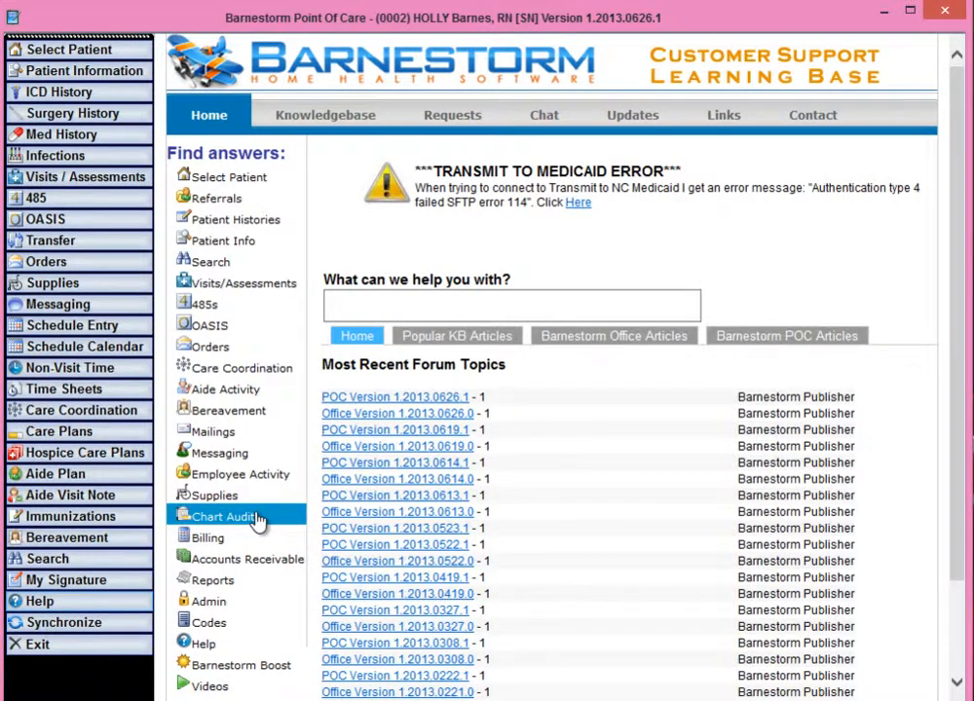
click(238, 458)
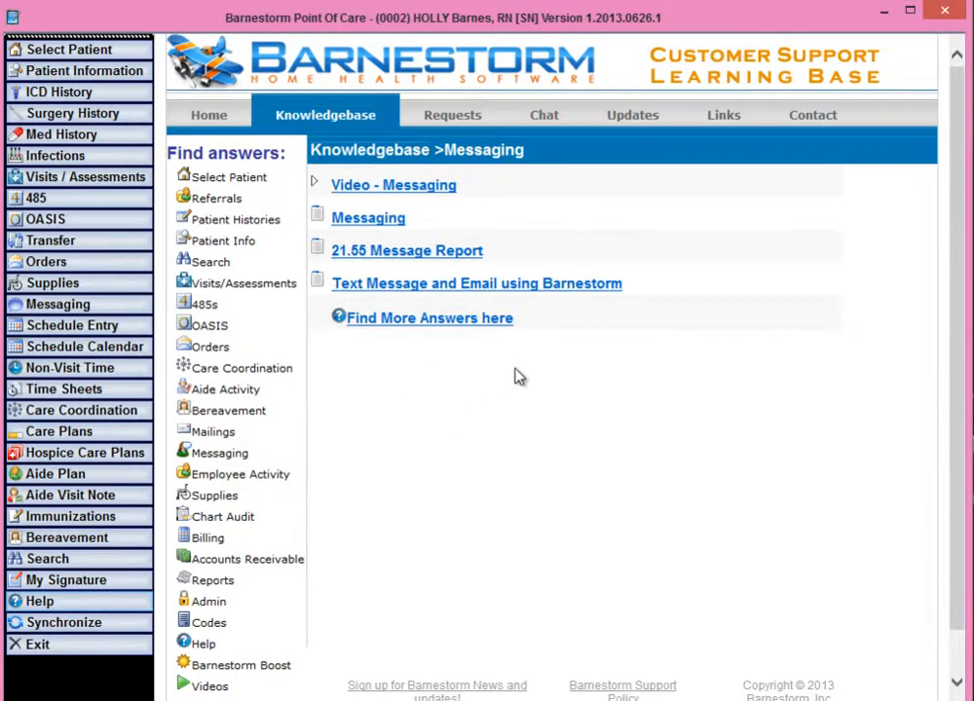
click(385, 223)
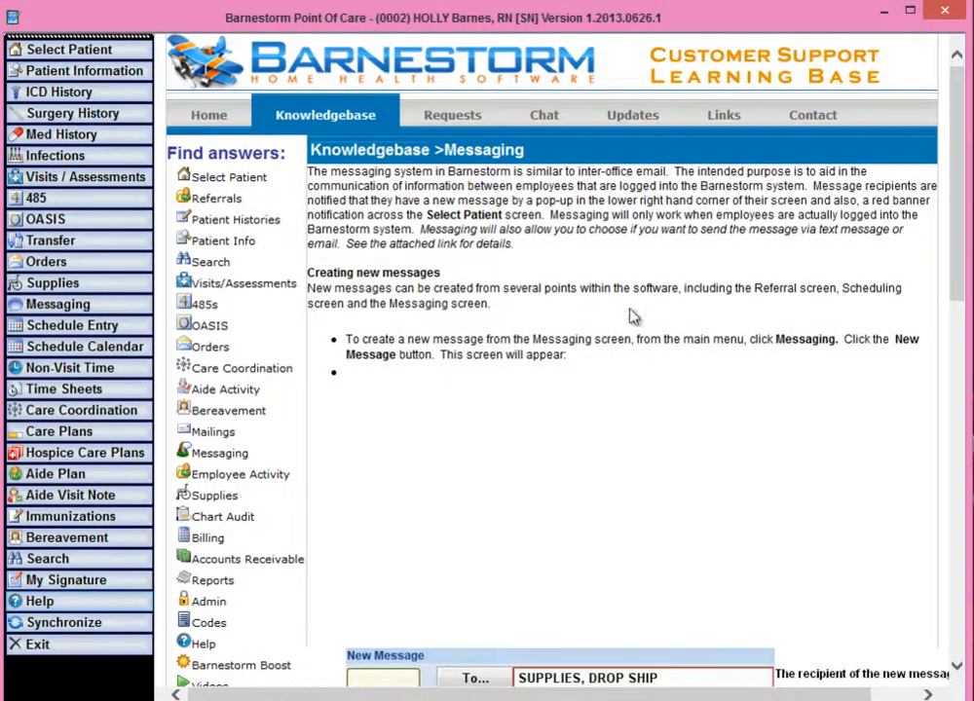
right_click(581, 258)
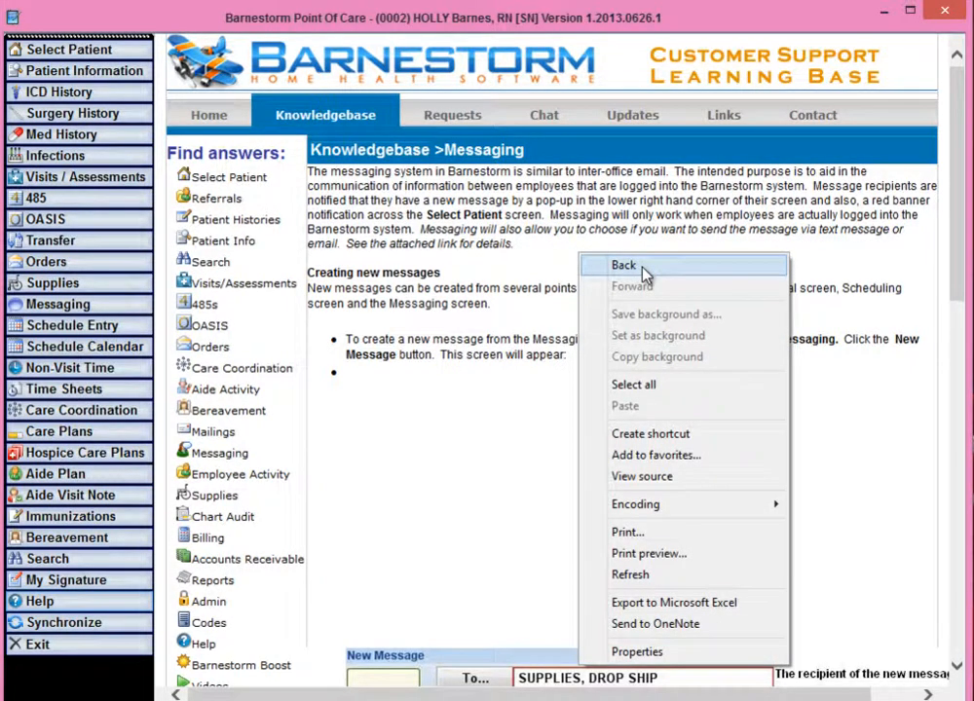
click(642, 273)
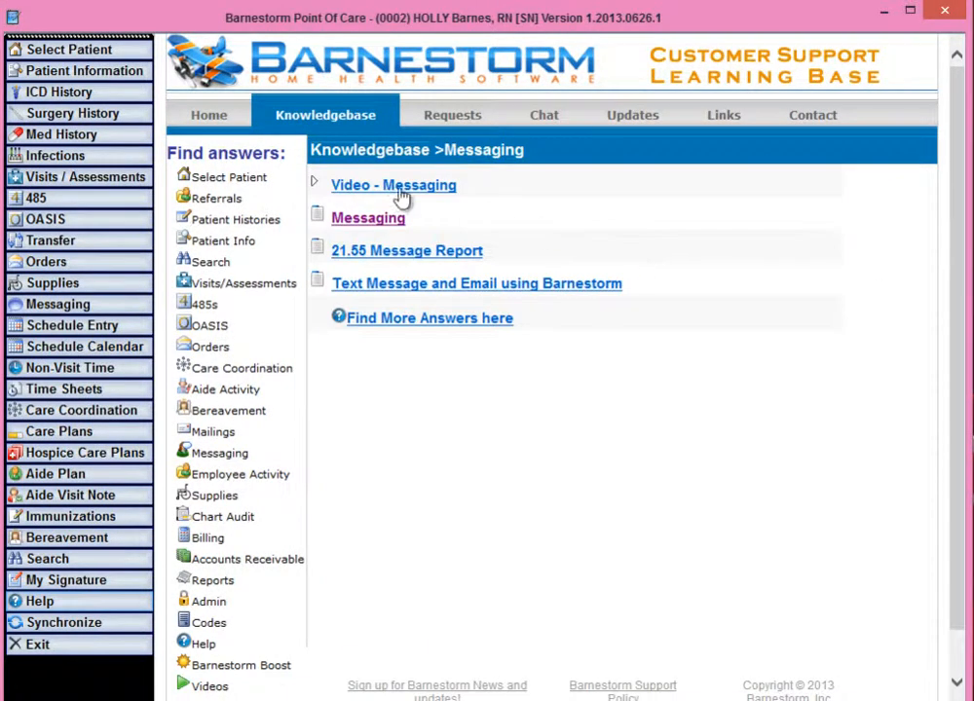
- Find more answers on messaging in the web knowledgebase, read the Messaging article's section on creating new messages, and close the browser window
click(441, 327)
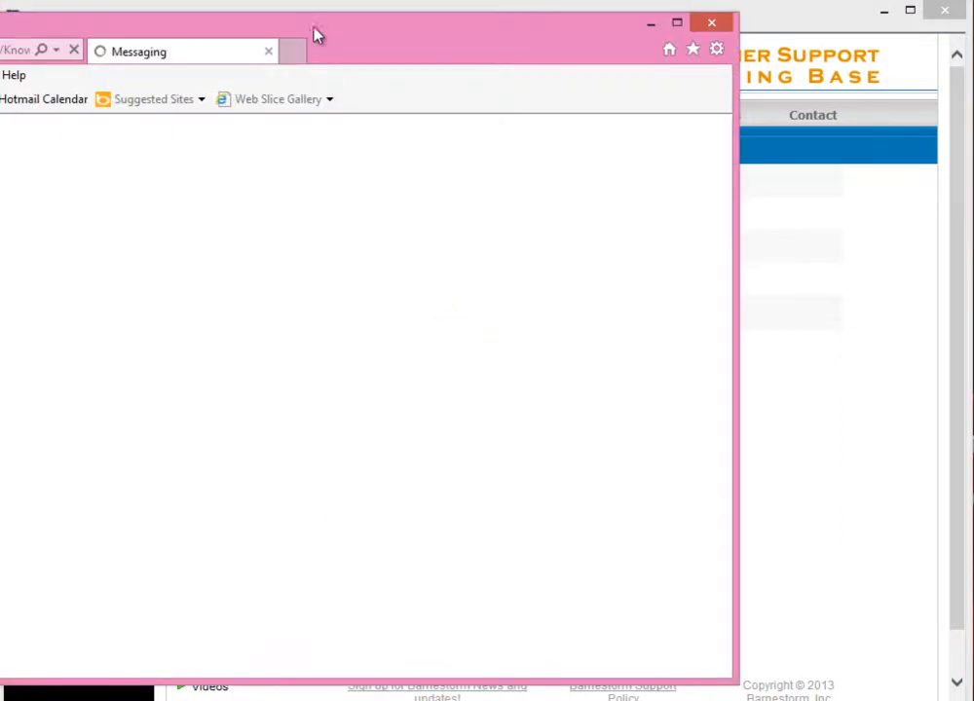
drag(329, 49, 568, 56)
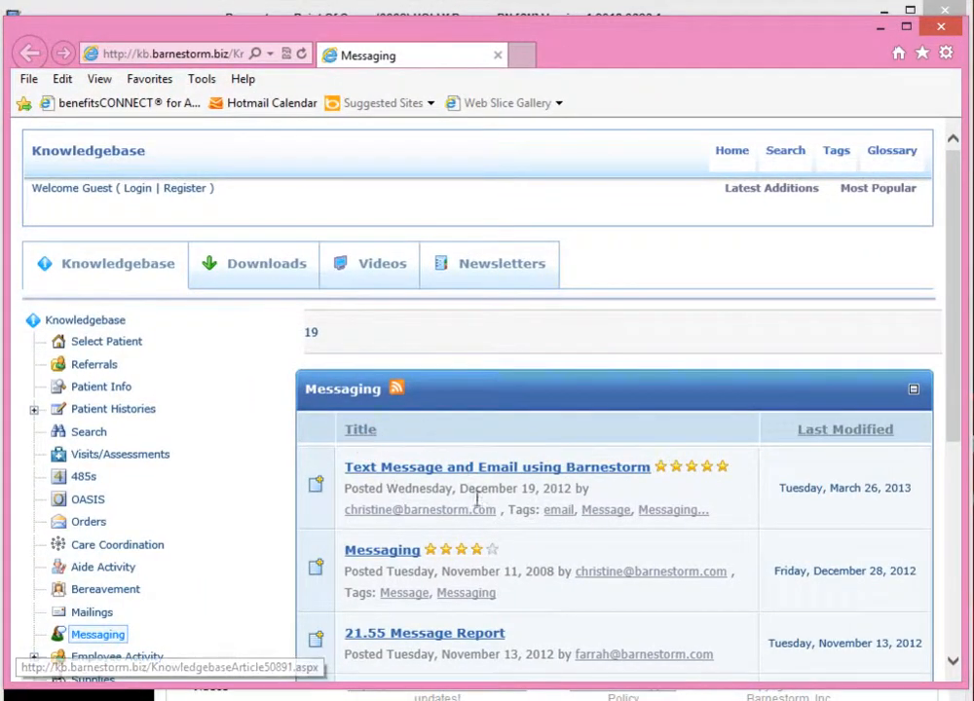
scroll(570, 476, down, 3)
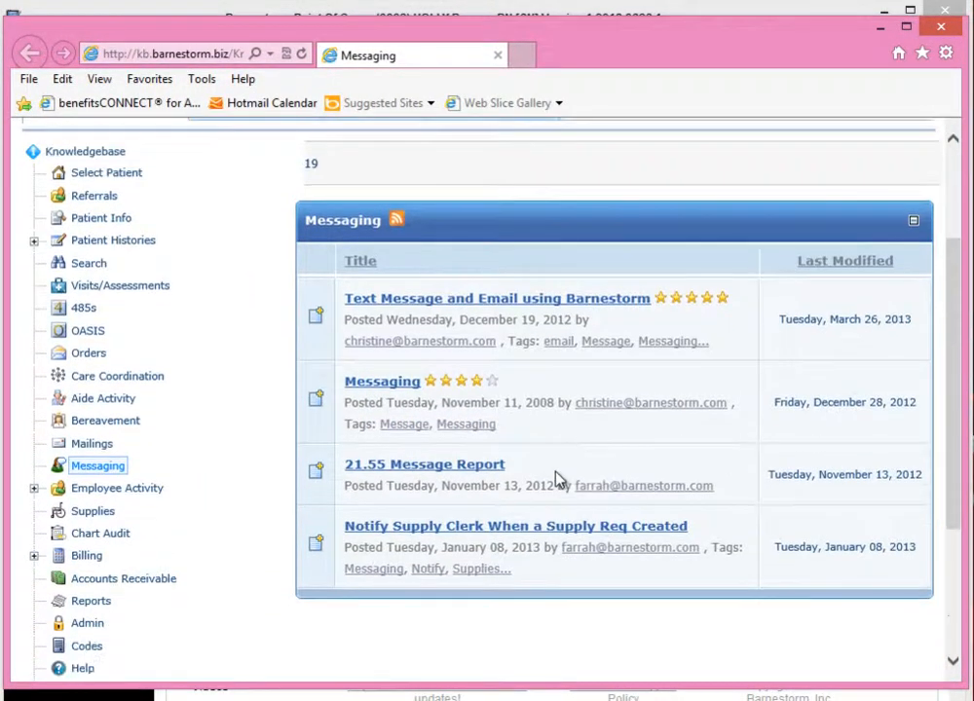
click(374, 389)
scroll(434, 427, down, 5)
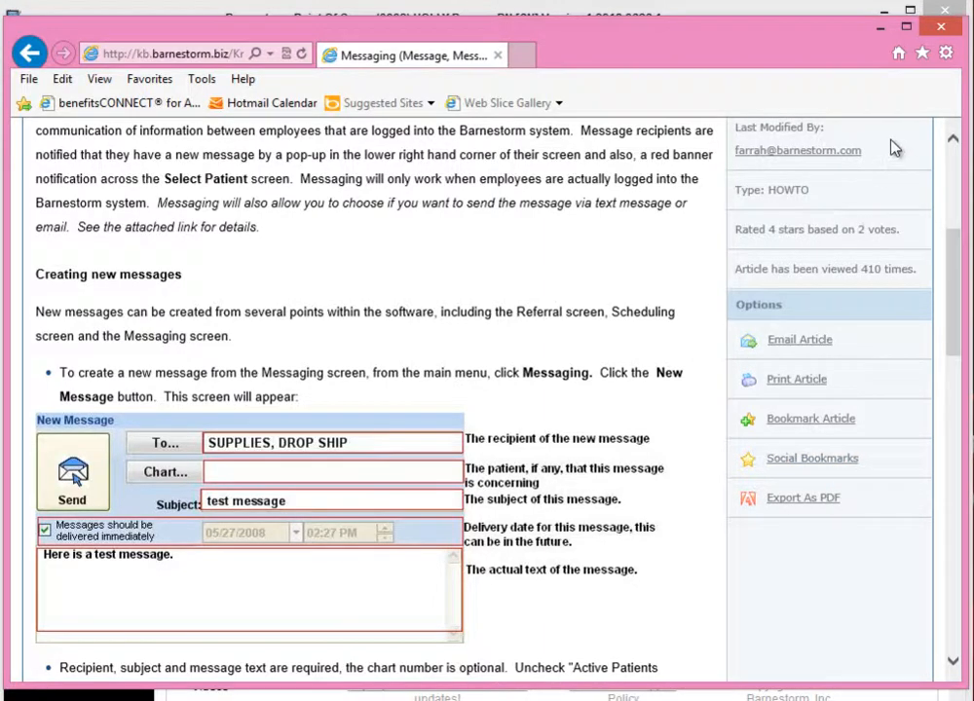
click(940, 26)
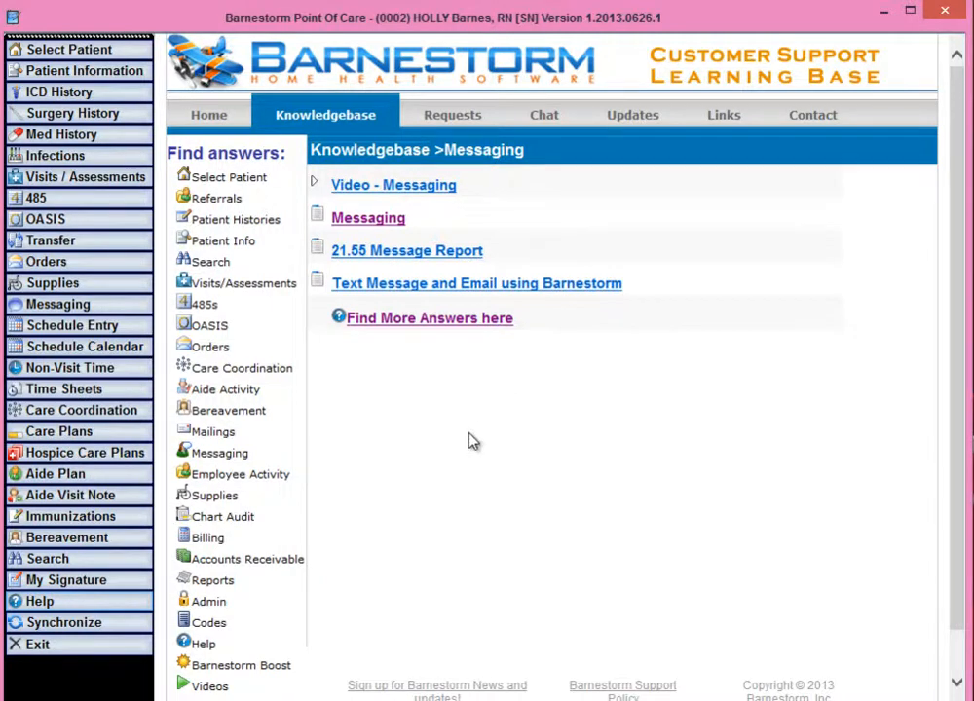